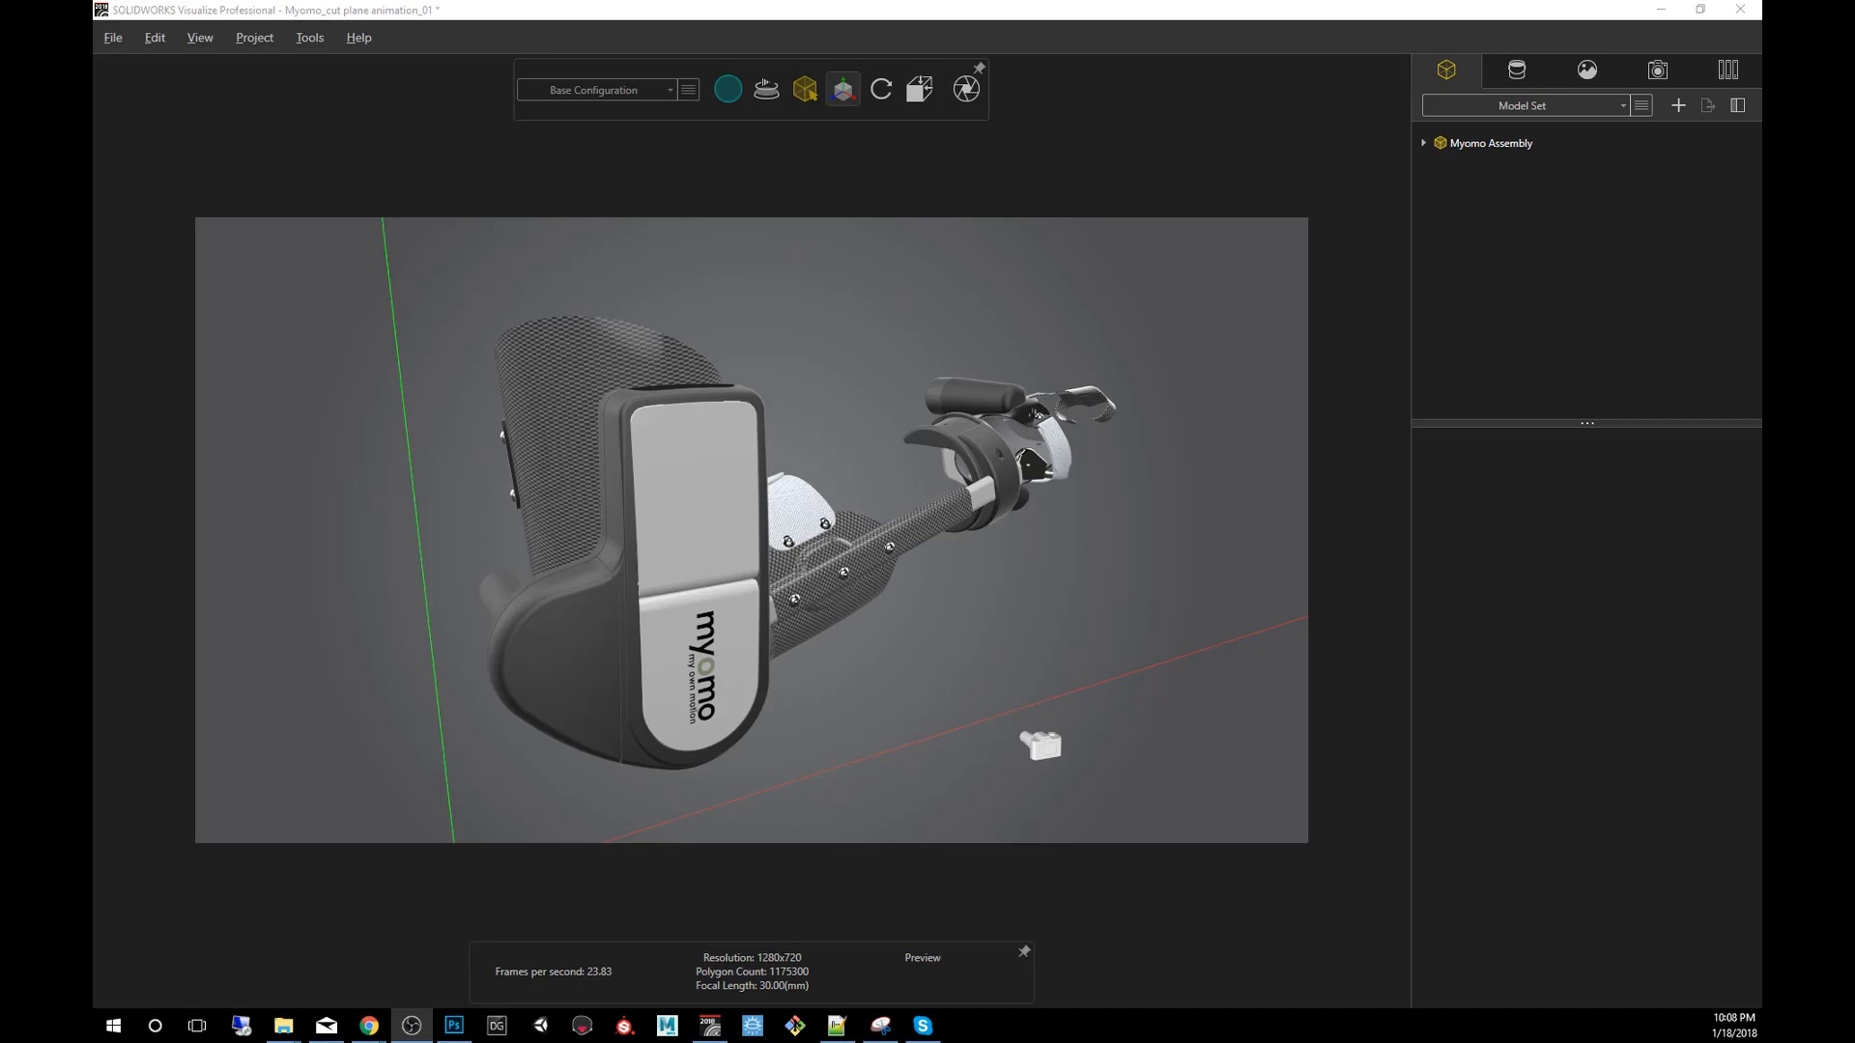
Add a new cutting plane to the Myomo brace scene
{"action": "left_click_drag", "start_coordinate": [840, 277], "coordinate": [928, 294]}
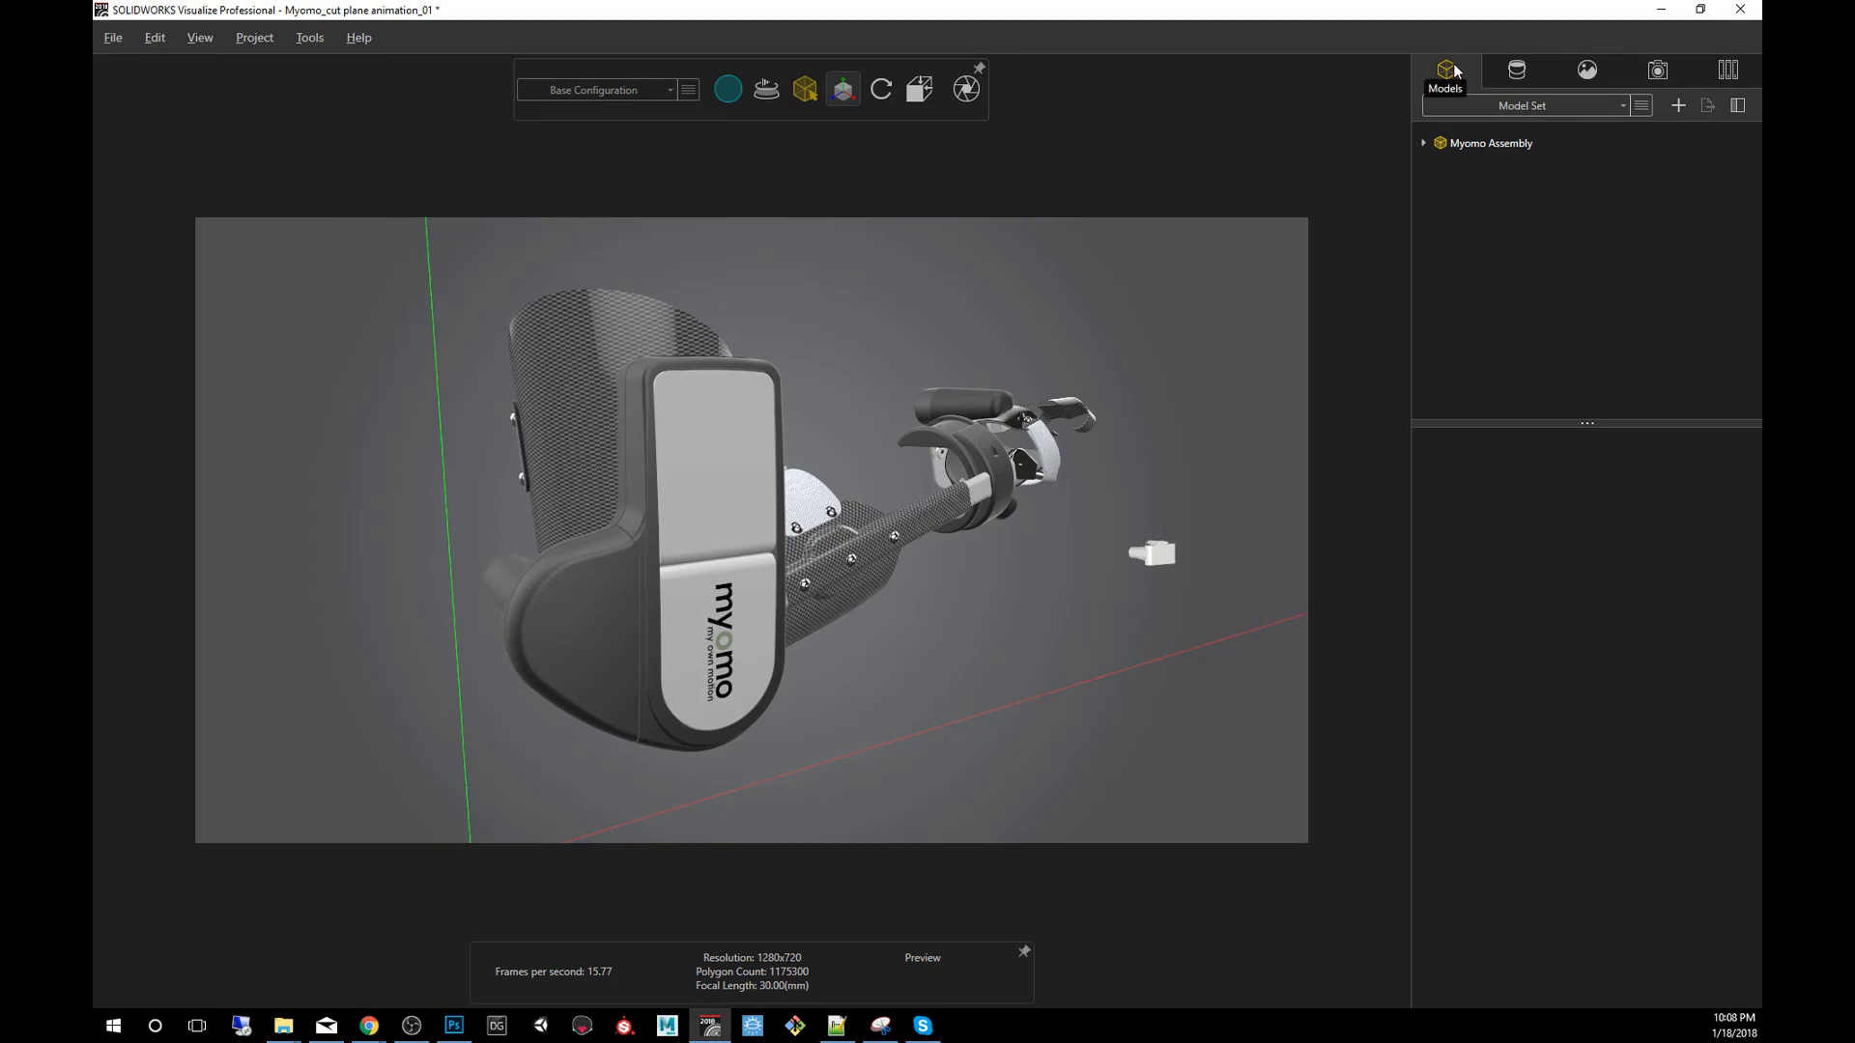
{"action": "left_click", "coordinate": [1677, 105]}
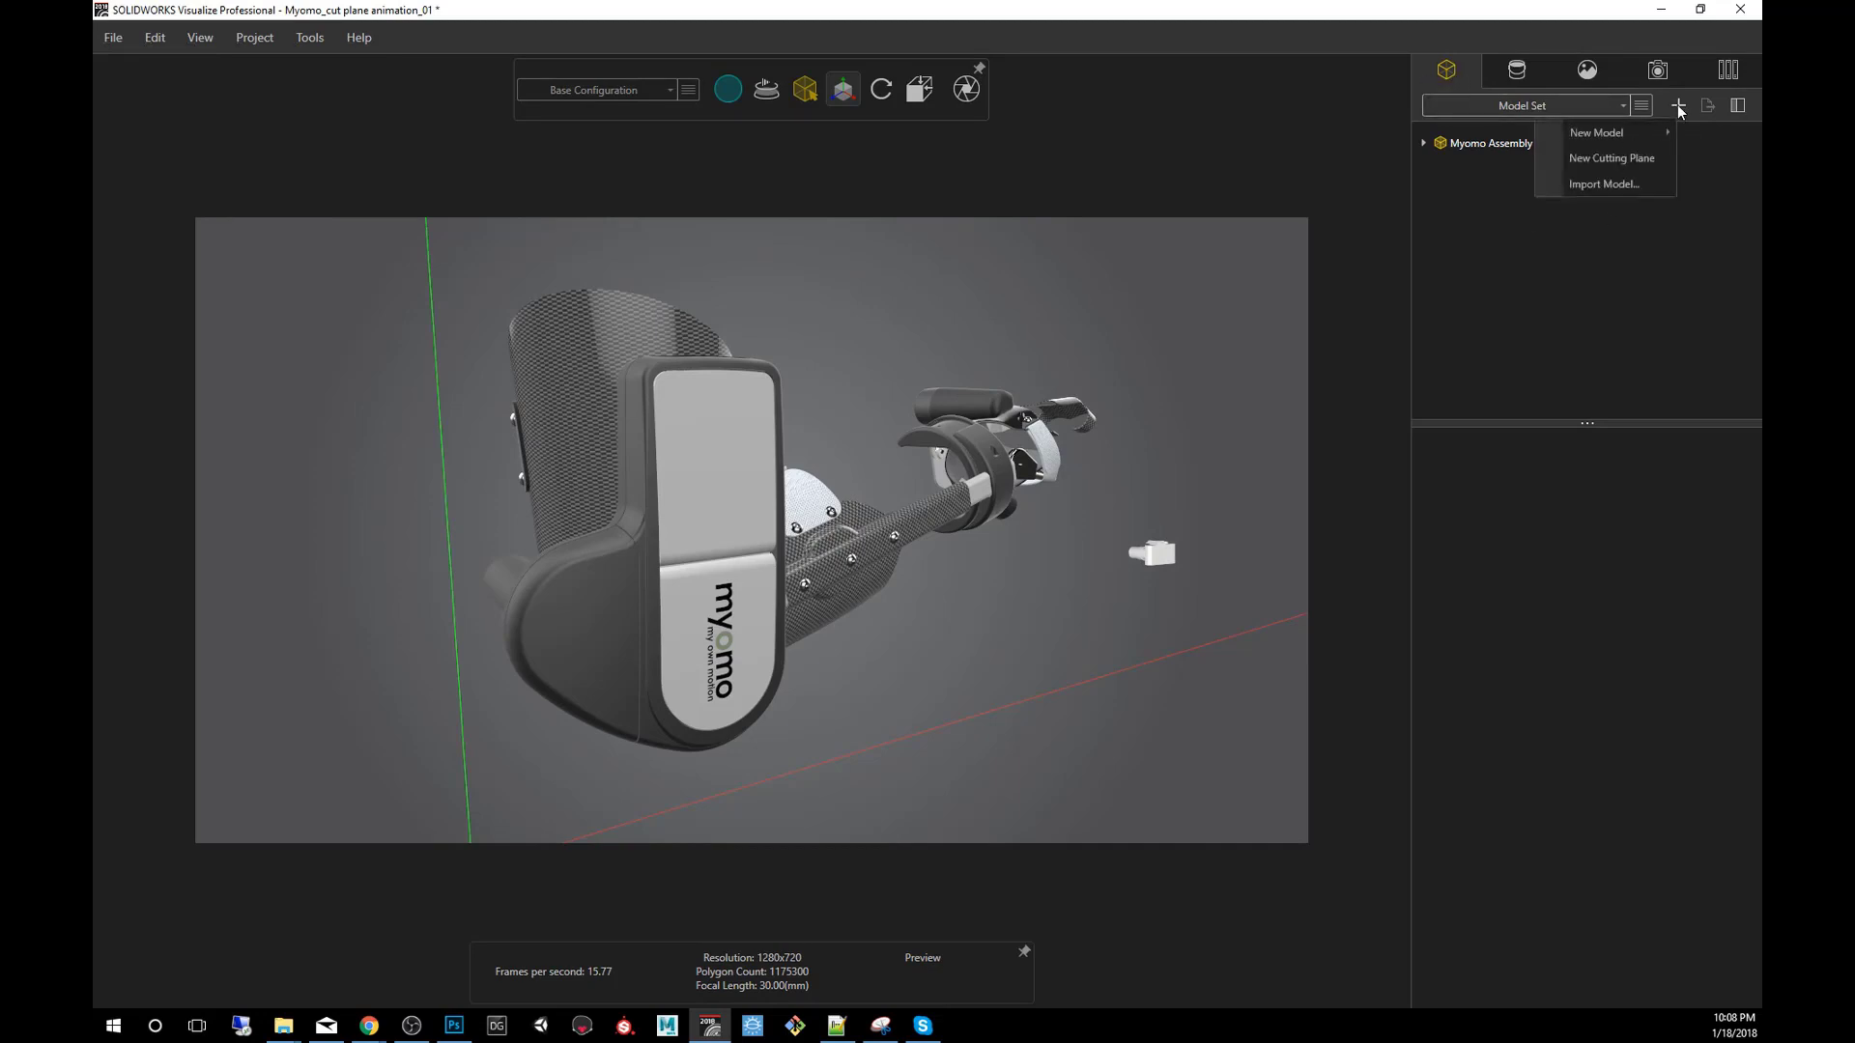
{"action": "left_click", "coordinate": [1588, 160]}
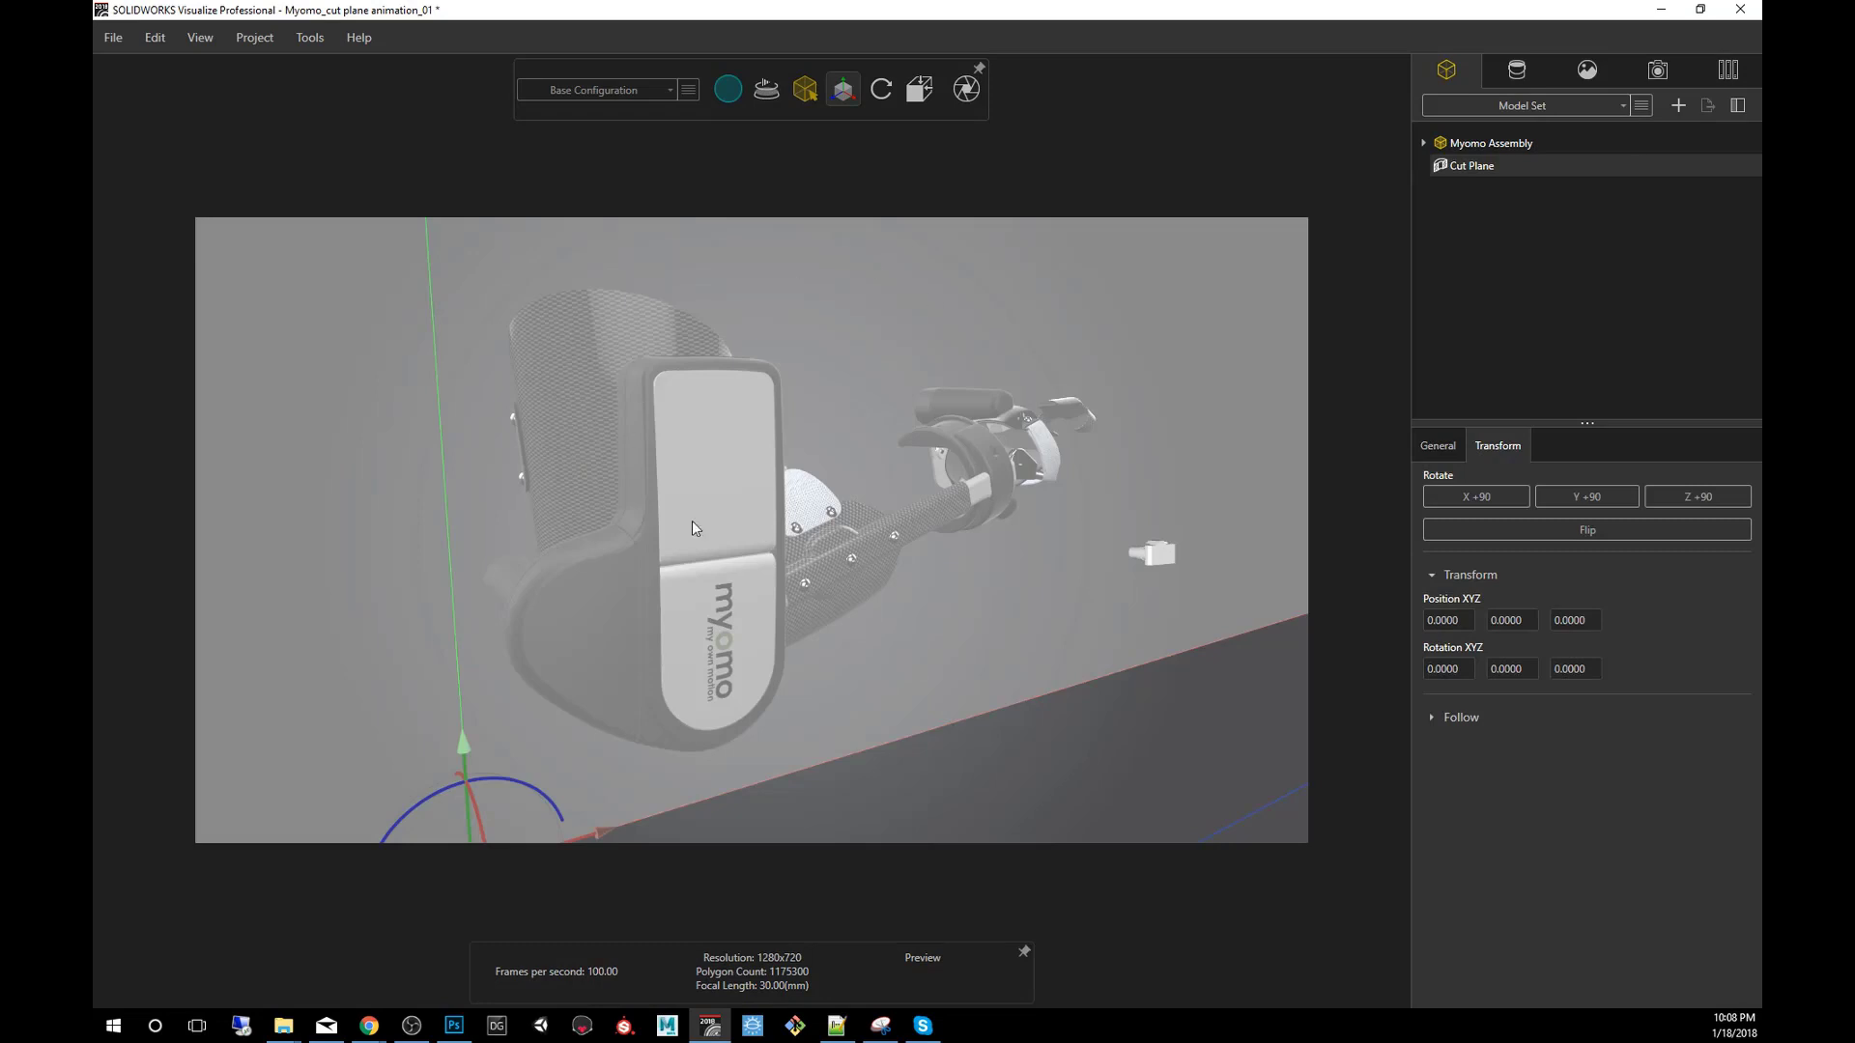
{"action": "left_click_drag", "start_coordinate": [937, 569], "coordinate": [812, 525]}
{"action": "scroll", "coordinate": [851, 538], "scroll_direction": "down", "scroll_amount": 5}
{"action": "scroll", "coordinate": [812, 524], "scroll_direction": "up", "scroll_amount": 6}
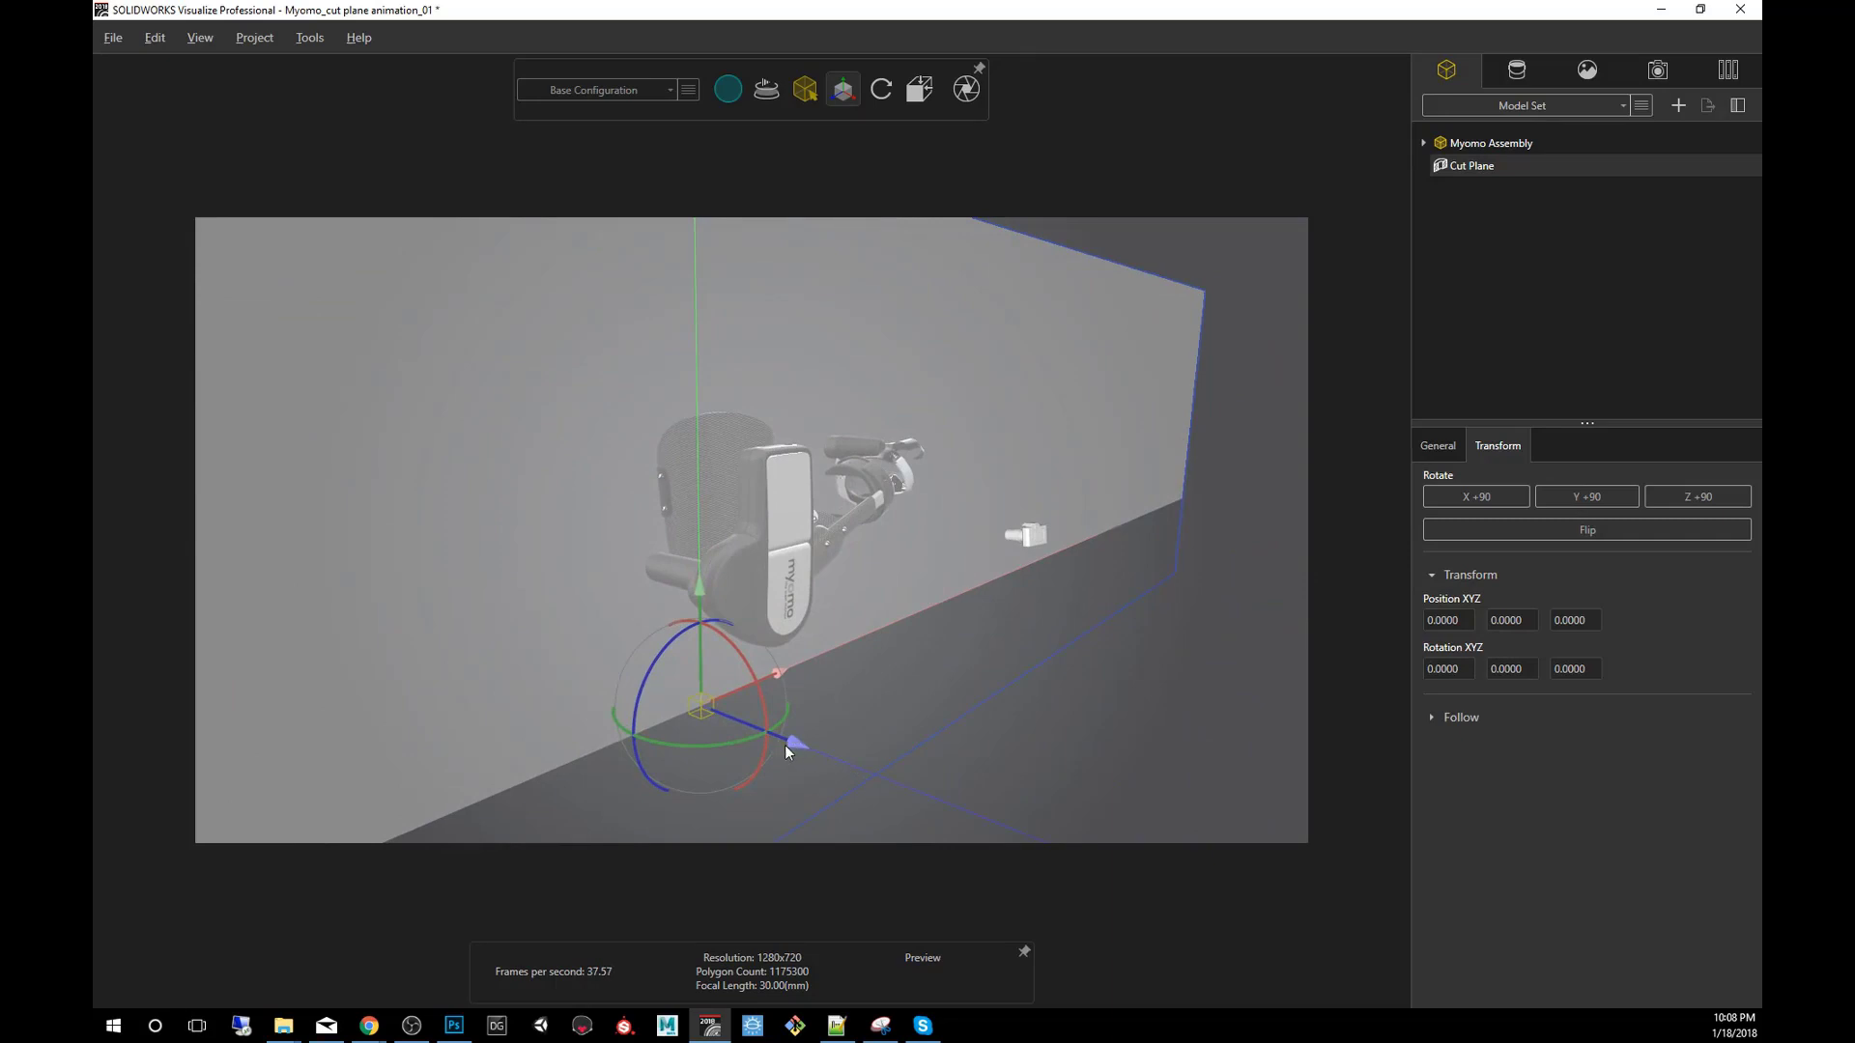
{"action": "mouse_move", "coordinate": [843, 96]}
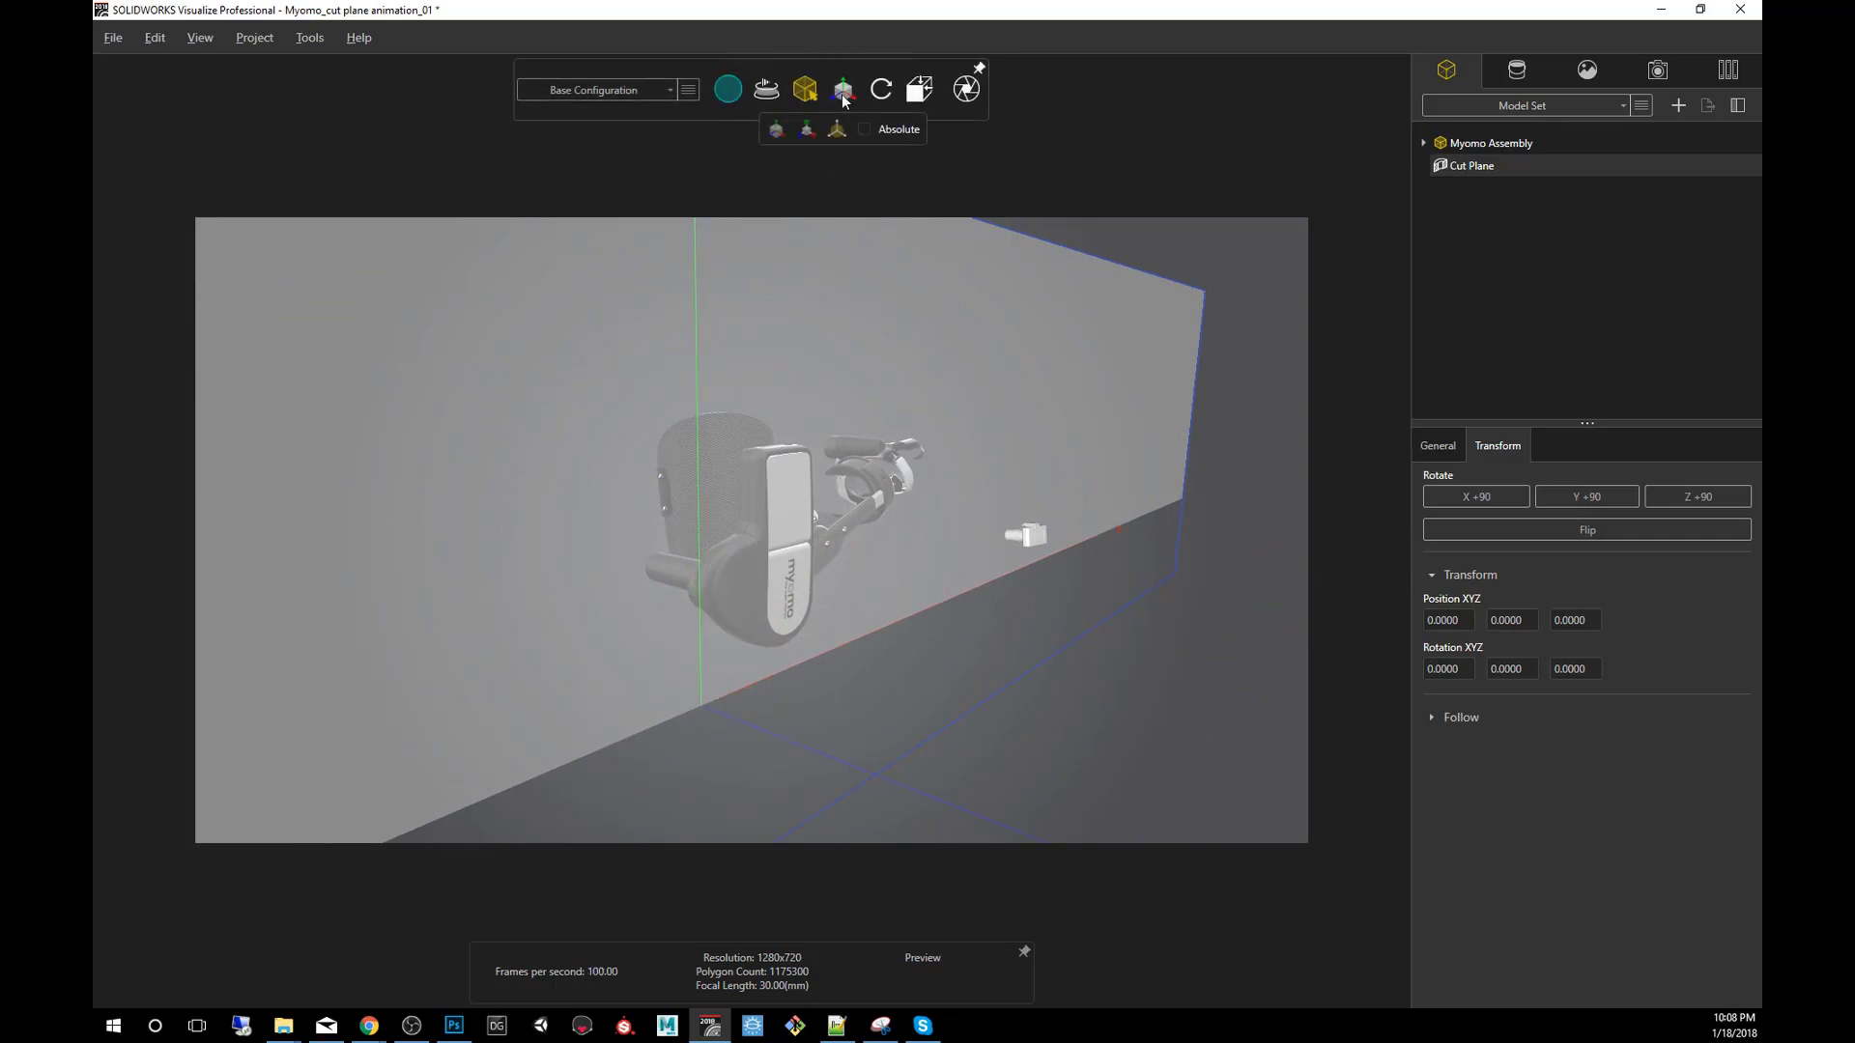
Slide and raise the cut plane into the brace, then flip it to rotation 36.3829, 180, 180
{"action": "mouse_move", "coordinate": [792, 745]}
{"action": "left_mouse_down"}
{"action": "mouse_move", "coordinate": [692, 715]}
{"action": "mouse_move", "coordinate": [809, 748]}
{"action": "left_mouse_up"}
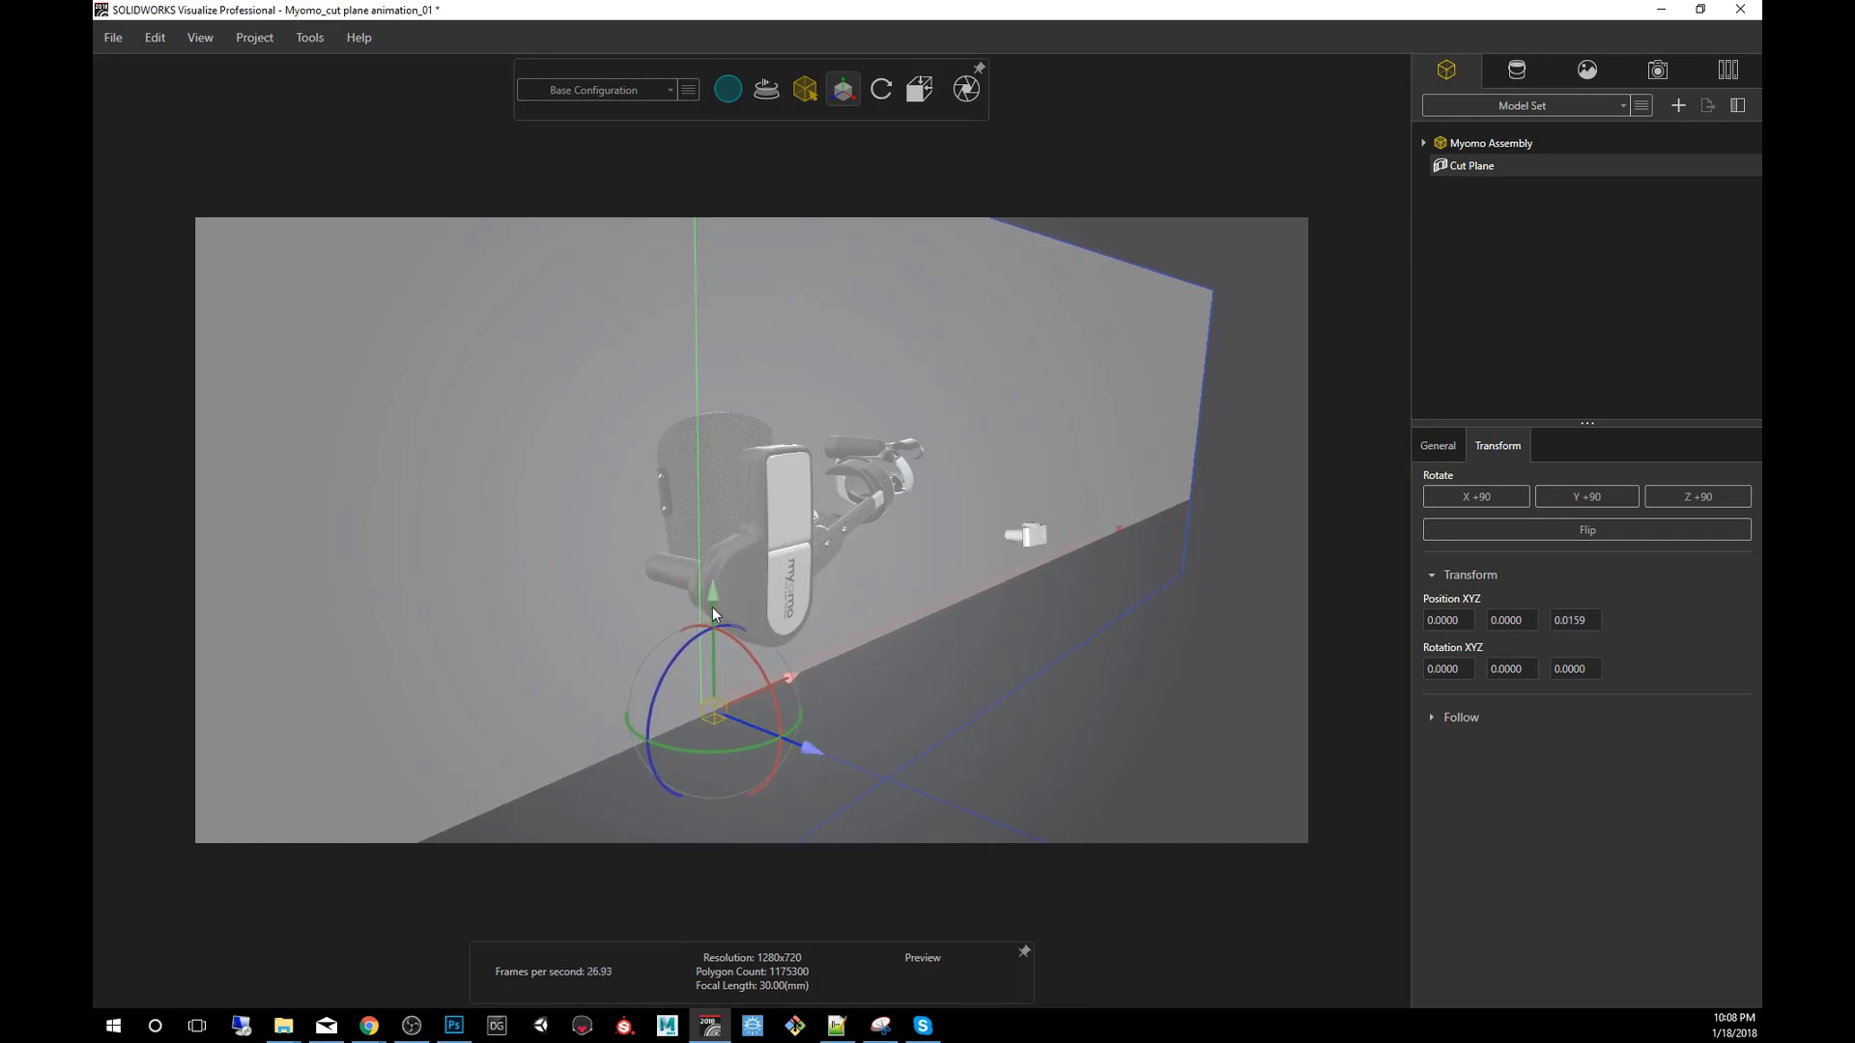
{"action": "left_click_drag", "start_coordinate": [711, 599], "coordinate": [749, 618]}
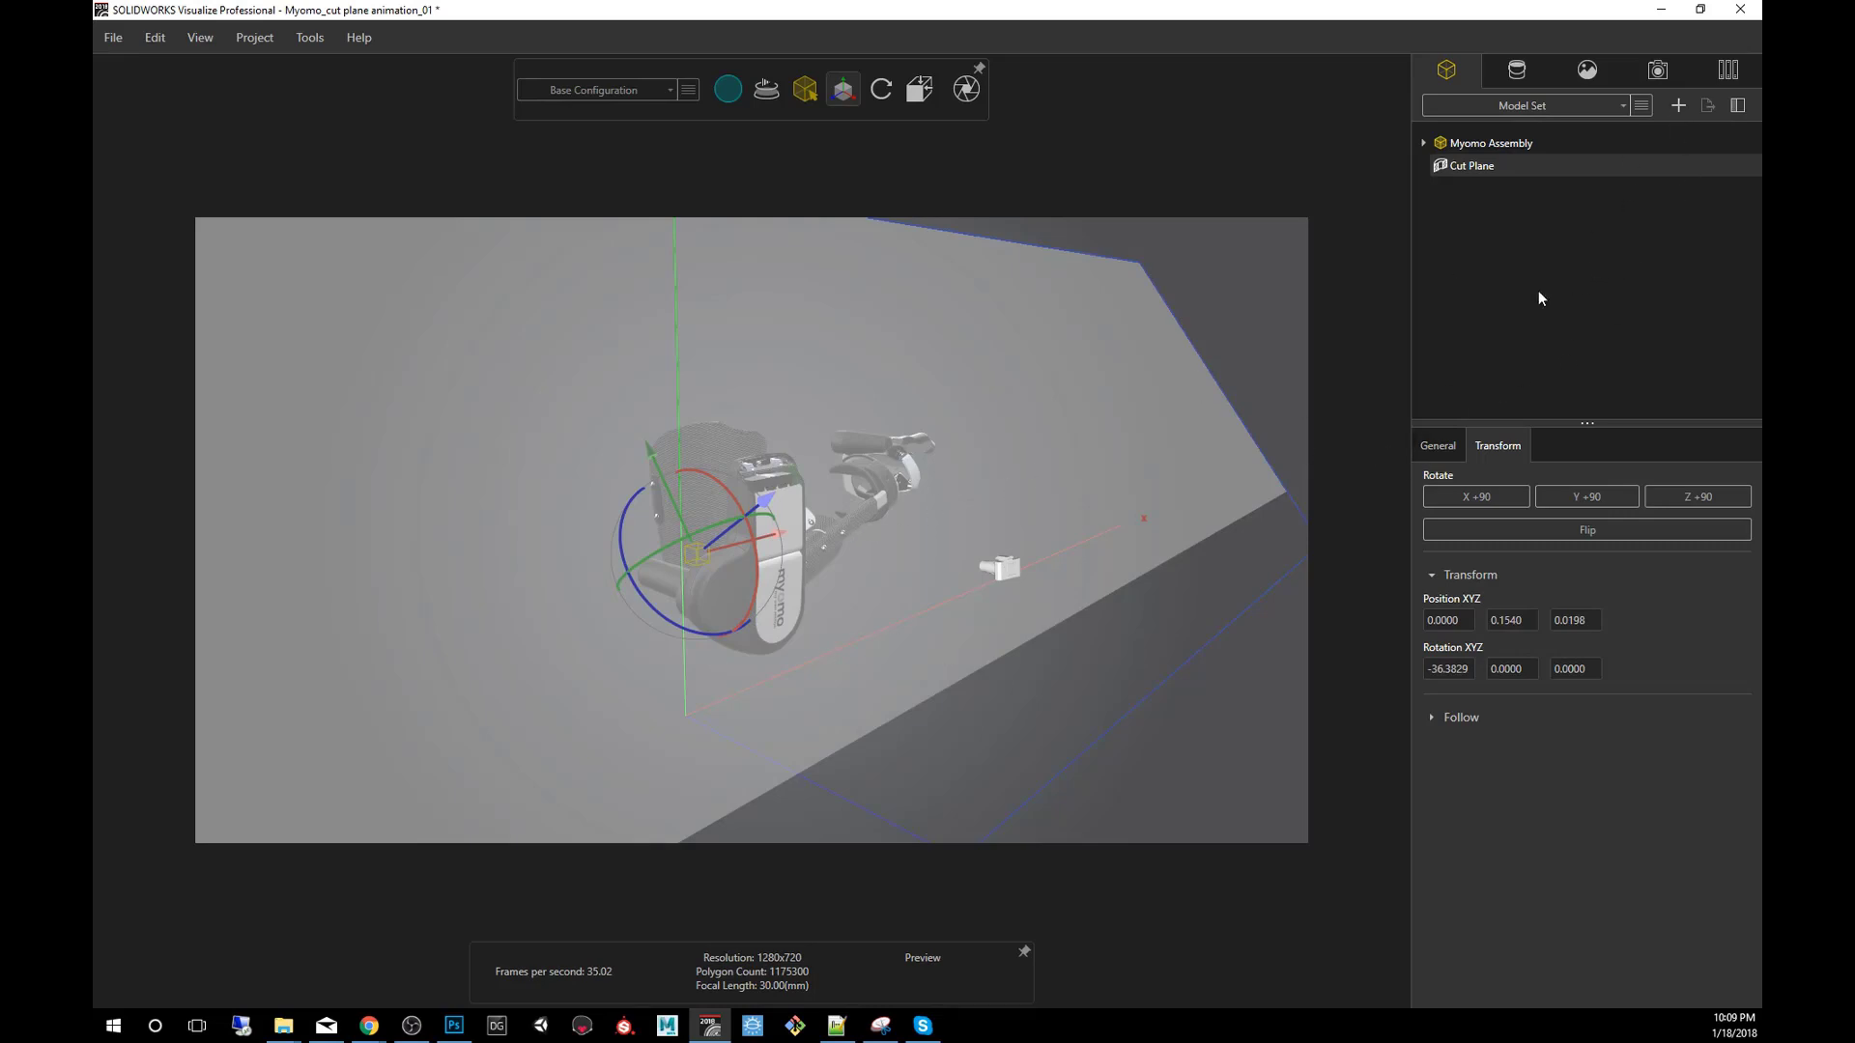
{"action": "left_click_drag", "start_coordinate": [769, 502], "coordinate": [694, 547]}
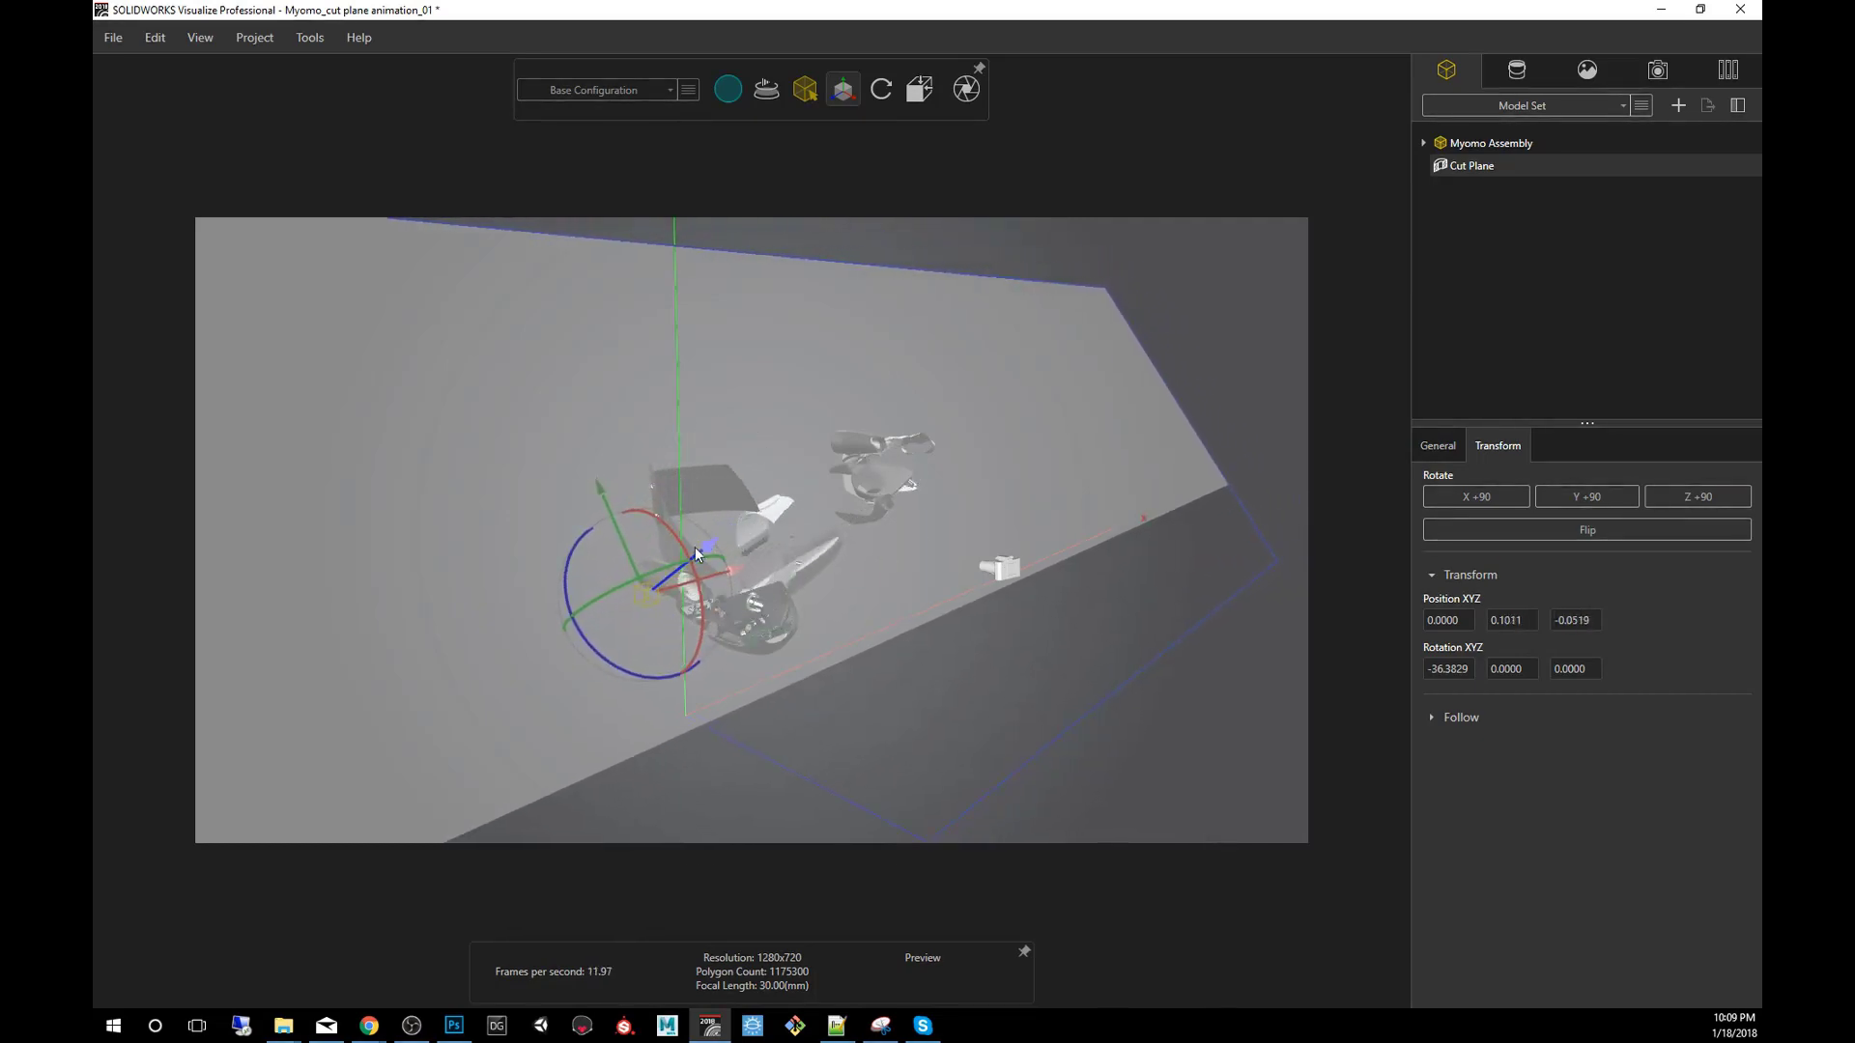
{"action": "left_click", "coordinate": [1447, 450]}
{"action": "left_click", "coordinate": [1487, 450]}
{"action": "left_click", "coordinate": [1585, 532]}
{"action": "left_click_drag", "start_coordinate": [885, 590], "coordinate": [1089, 542]}
Add Cut Plane 2 and tilt it to rotation -31.1640, 0, 0 to expose the electronics
{"action": "left_click", "coordinate": [1475, 334]}
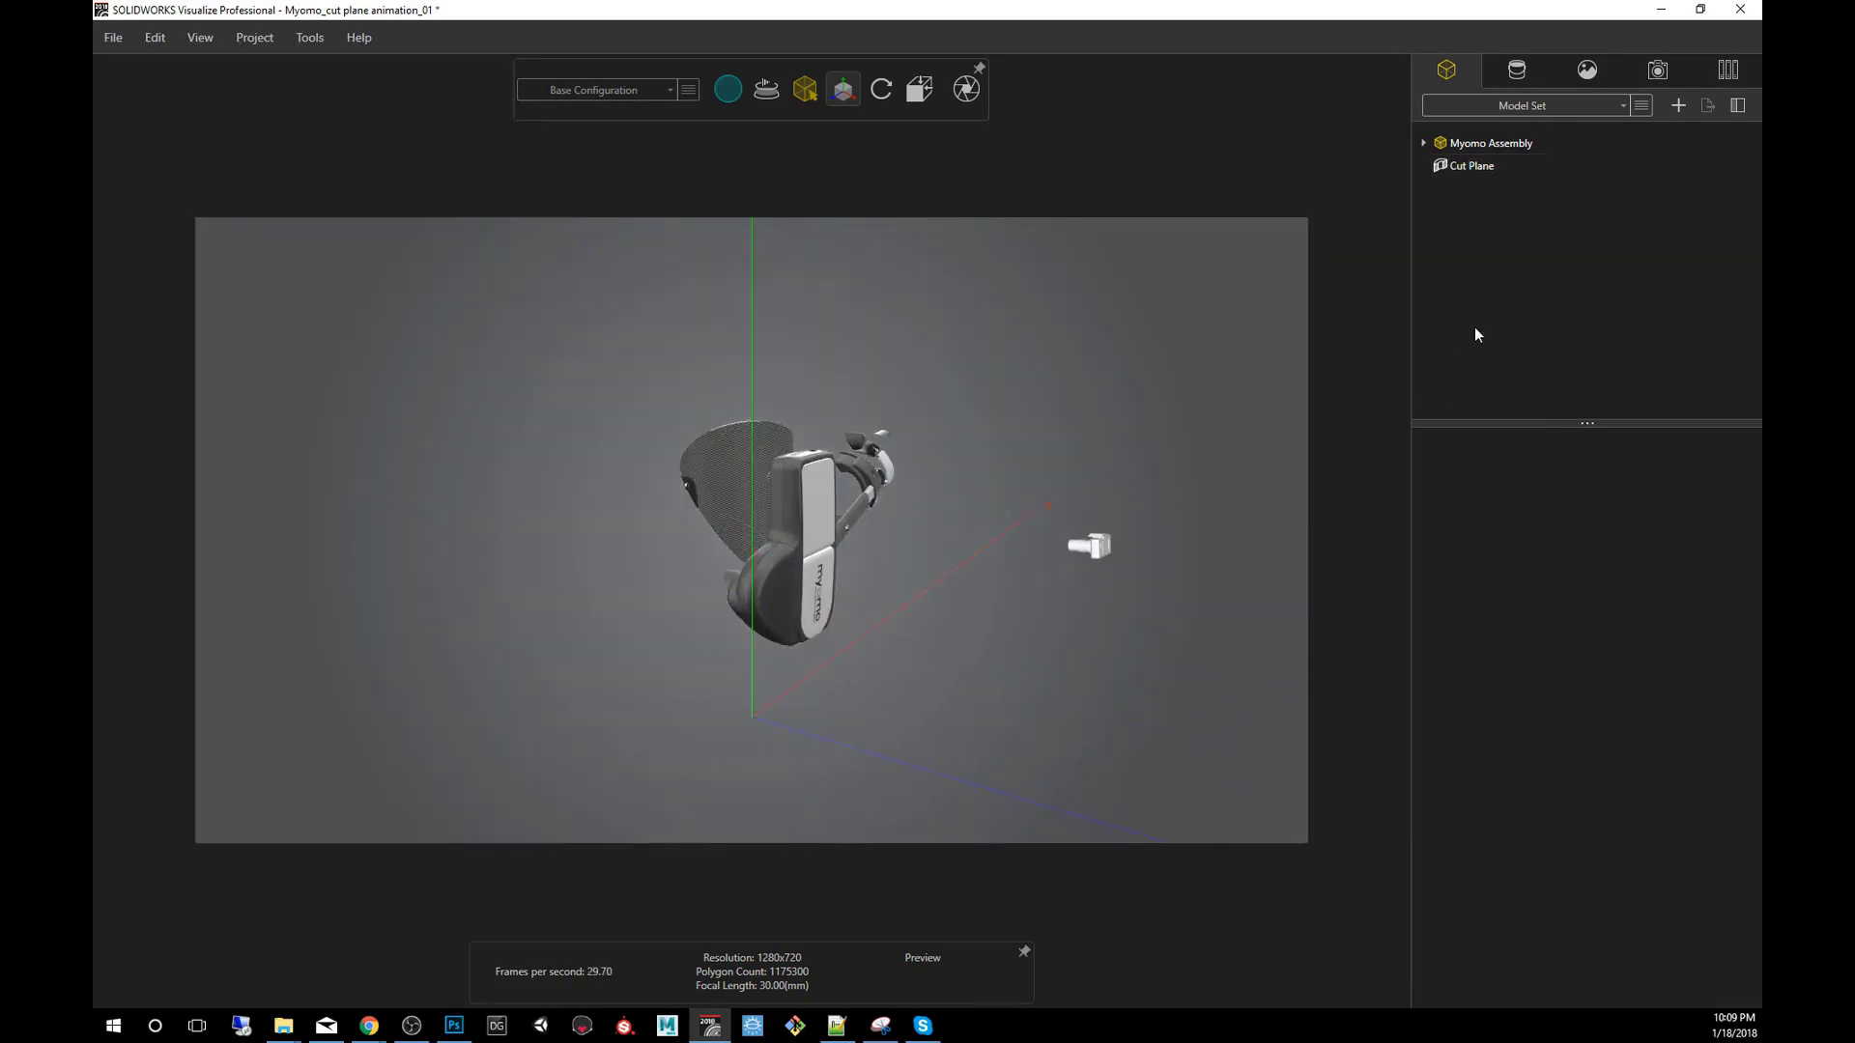
{"action": "left_click", "coordinate": [1679, 106]}
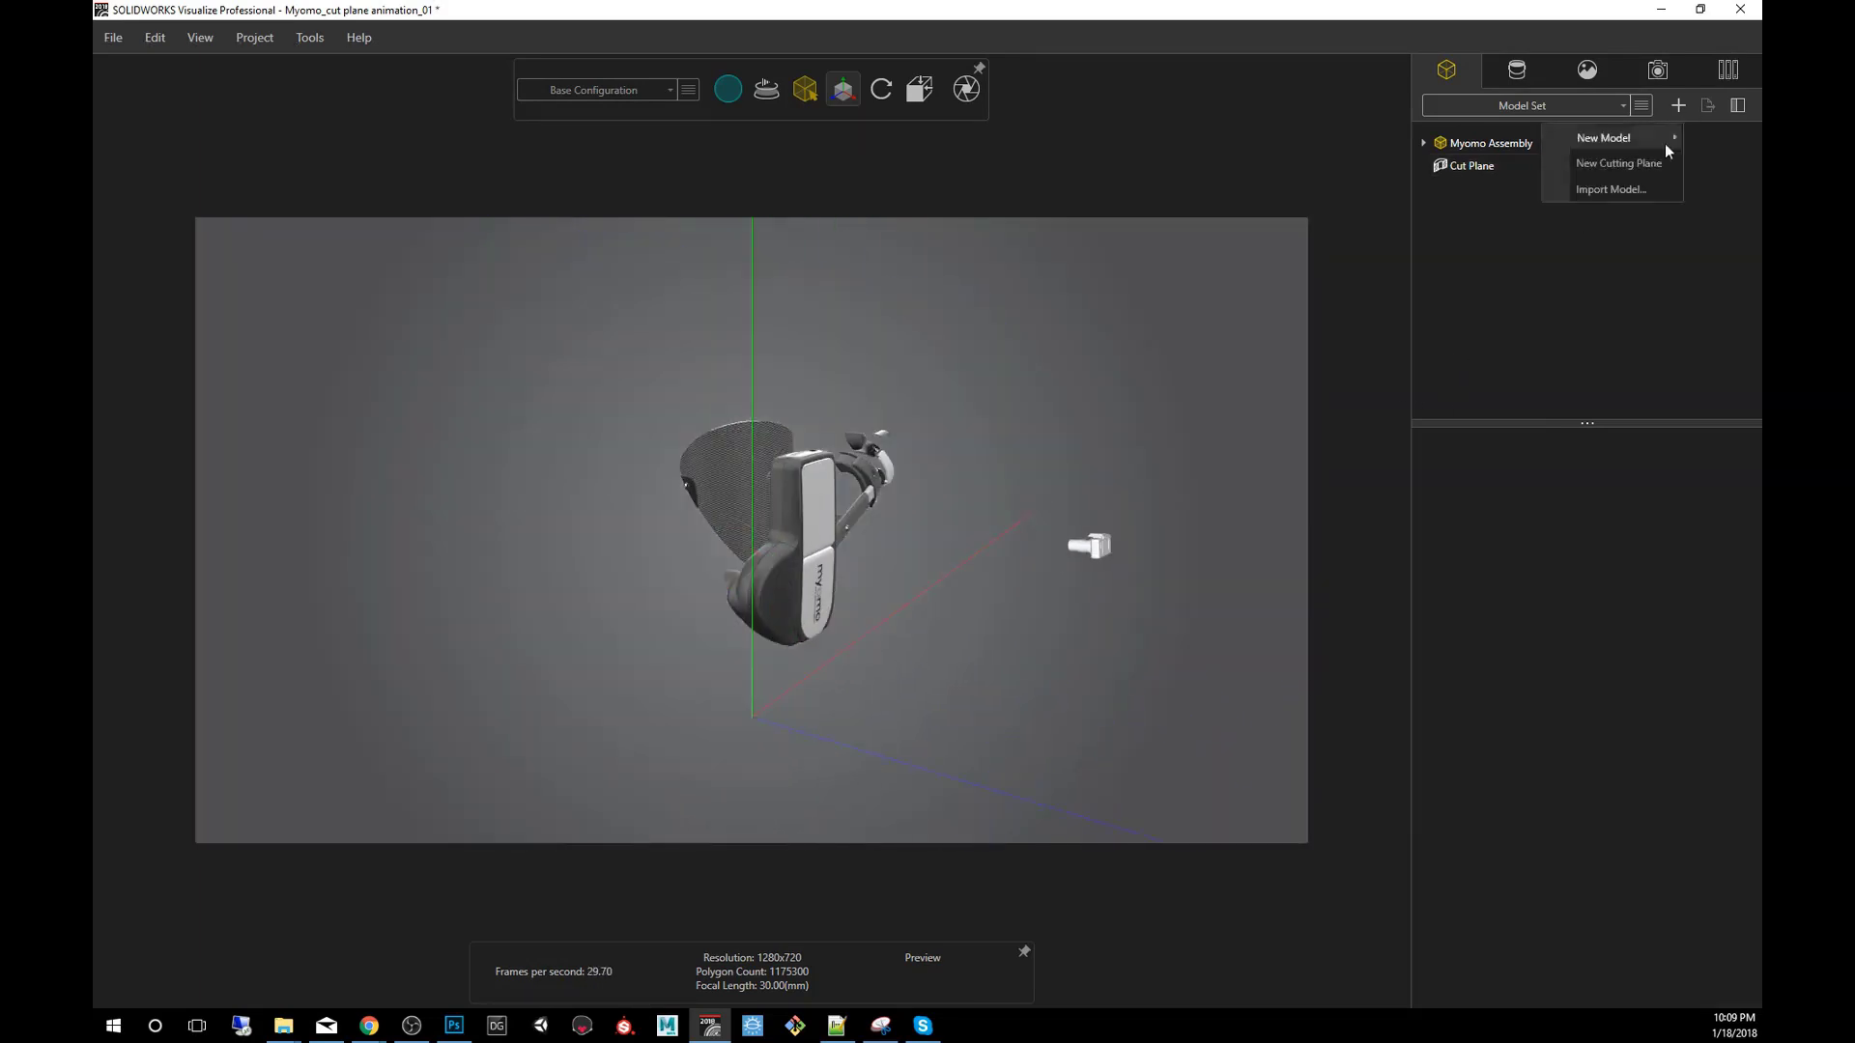
{"action": "left_click", "coordinate": [1603, 164]}
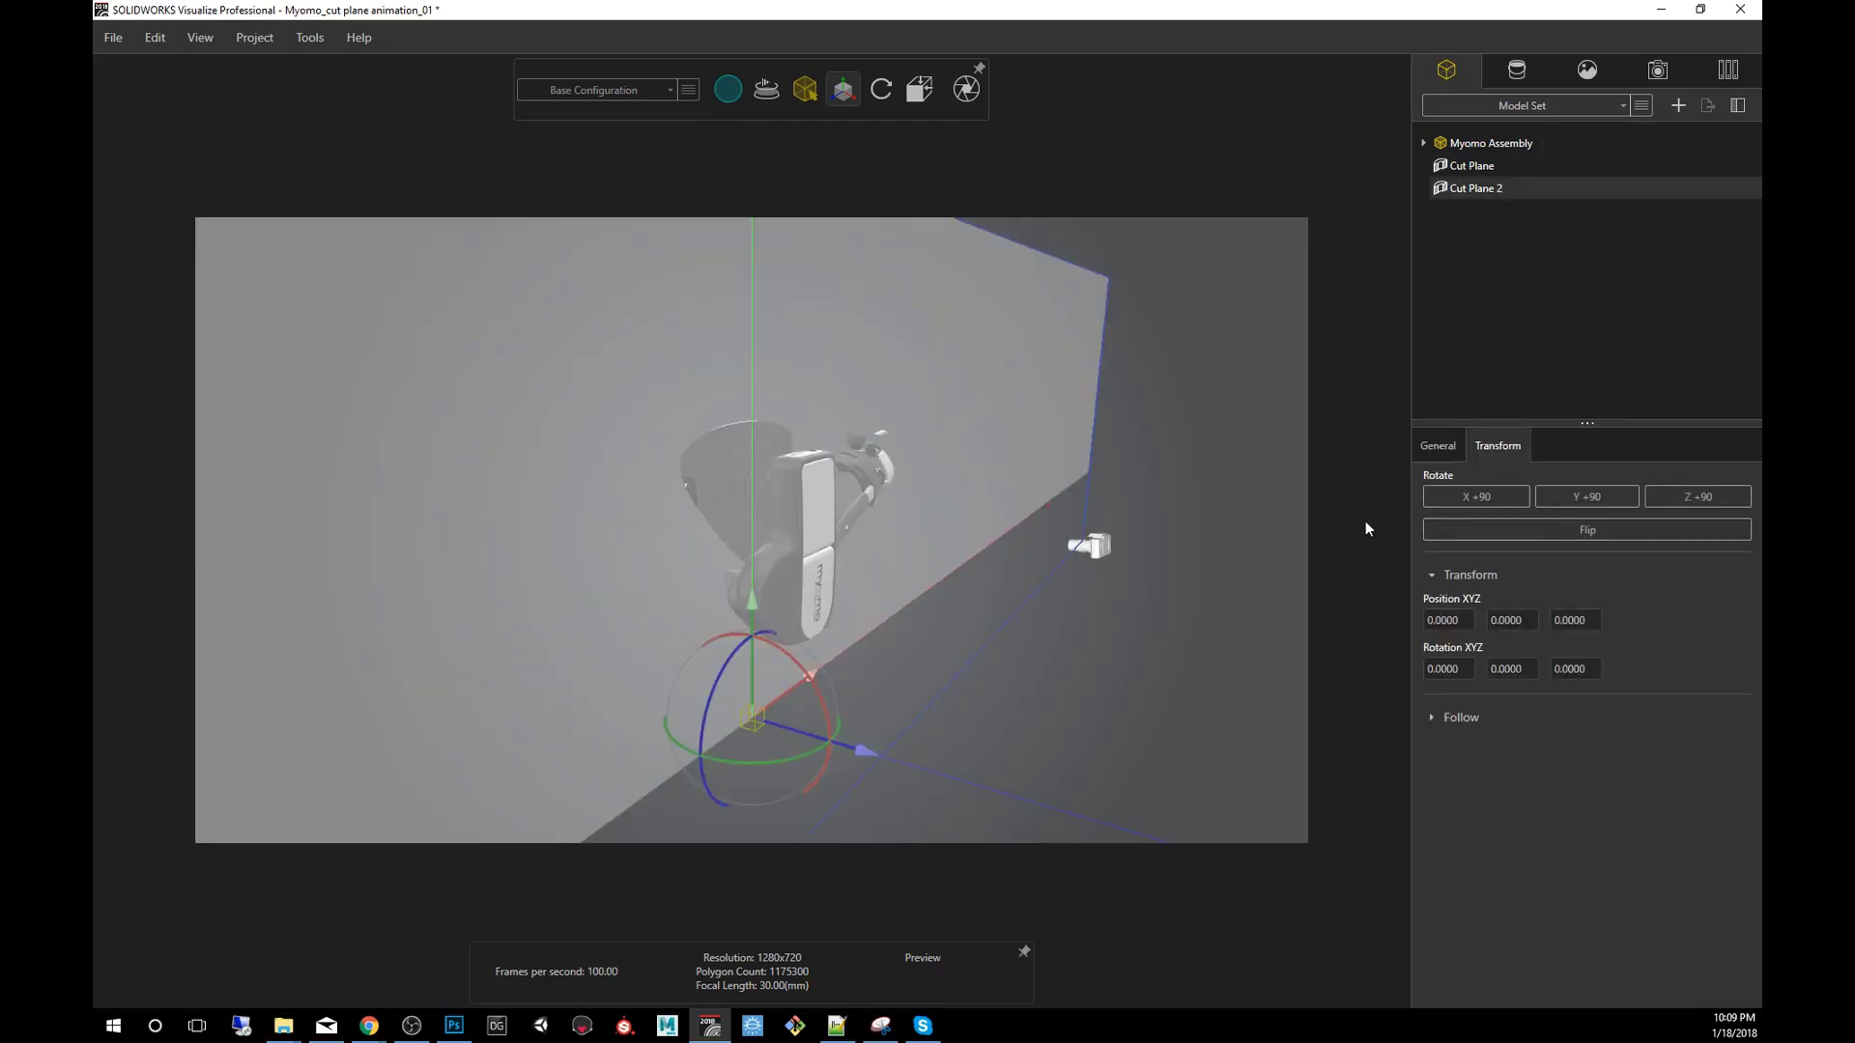
{"action": "left_click_drag", "start_coordinate": [820, 705], "coordinate": [1017, 575]}
{"action": "left_click", "coordinate": [1542, 291]}
{"action": "left_click_drag", "start_coordinate": [1101, 462], "coordinate": [1140, 512]}
{"action": "left_click", "coordinate": [1476, 189]}
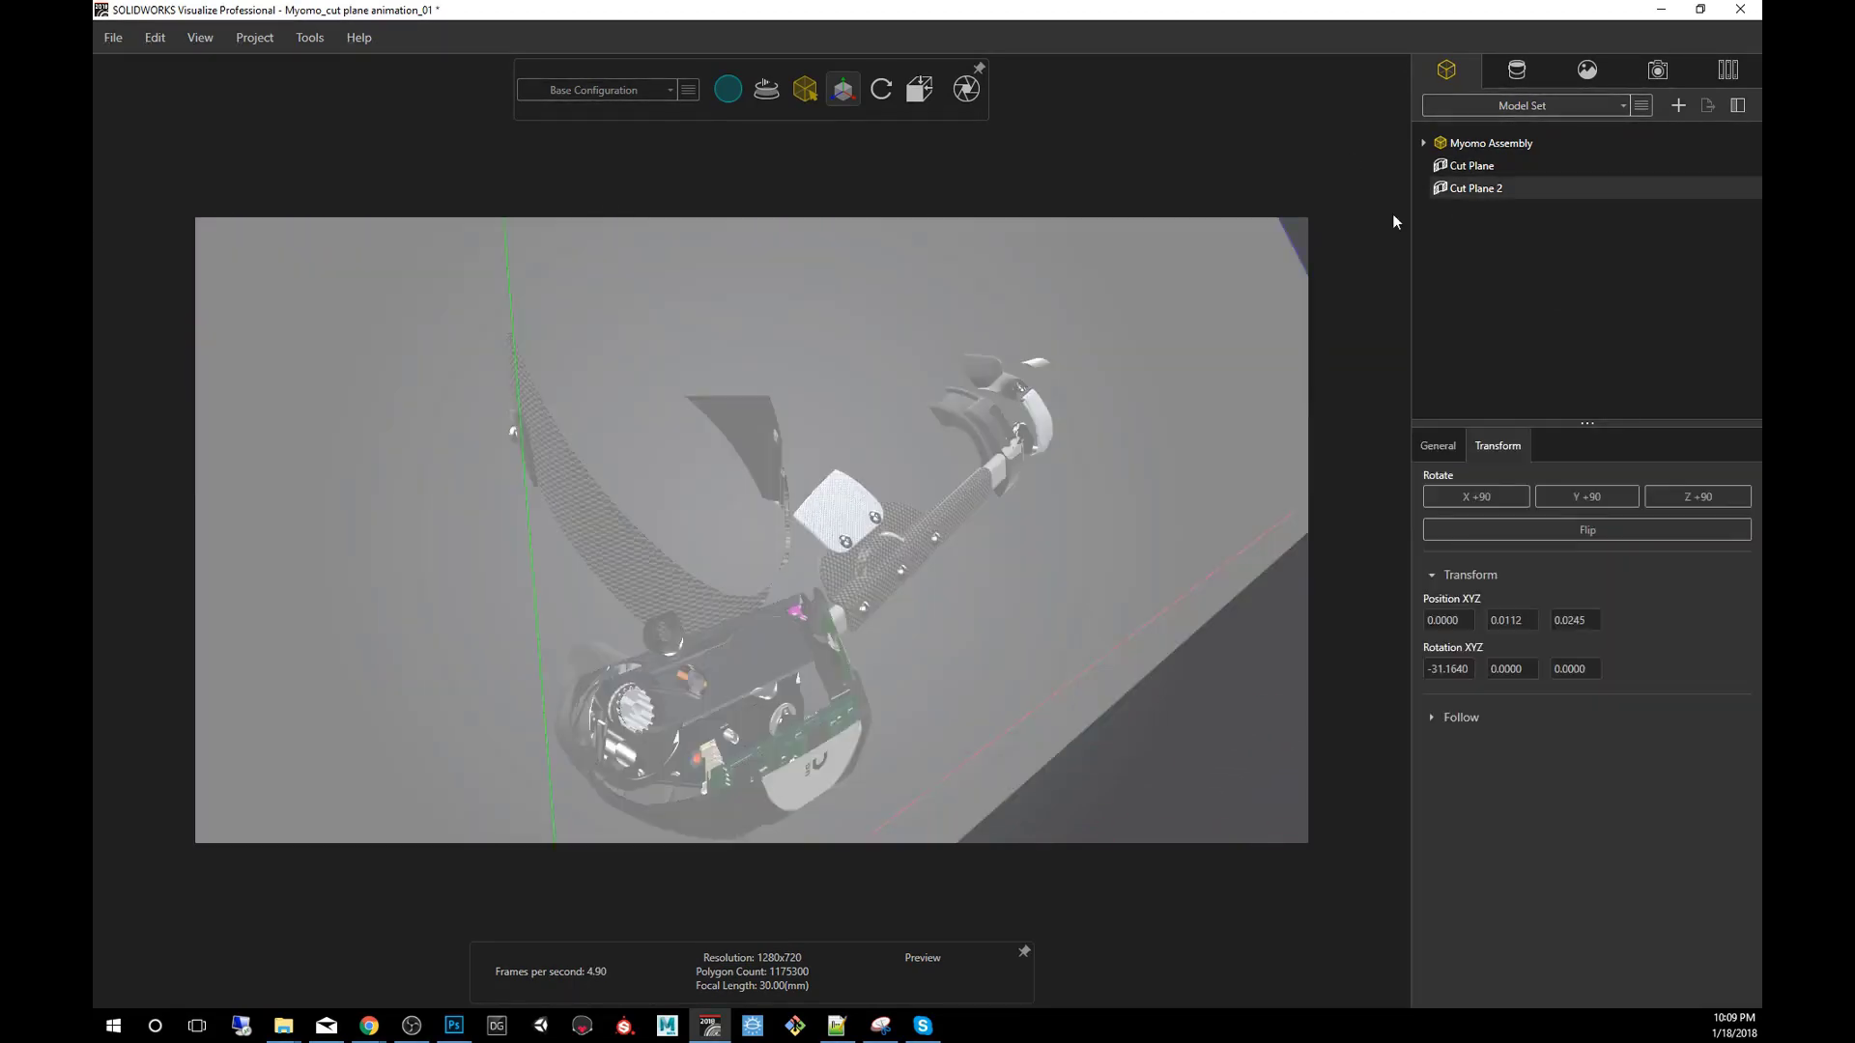
{"action": "scroll", "coordinate": [859, 396], "scroll_direction": "down", "scroll_amount": 3}
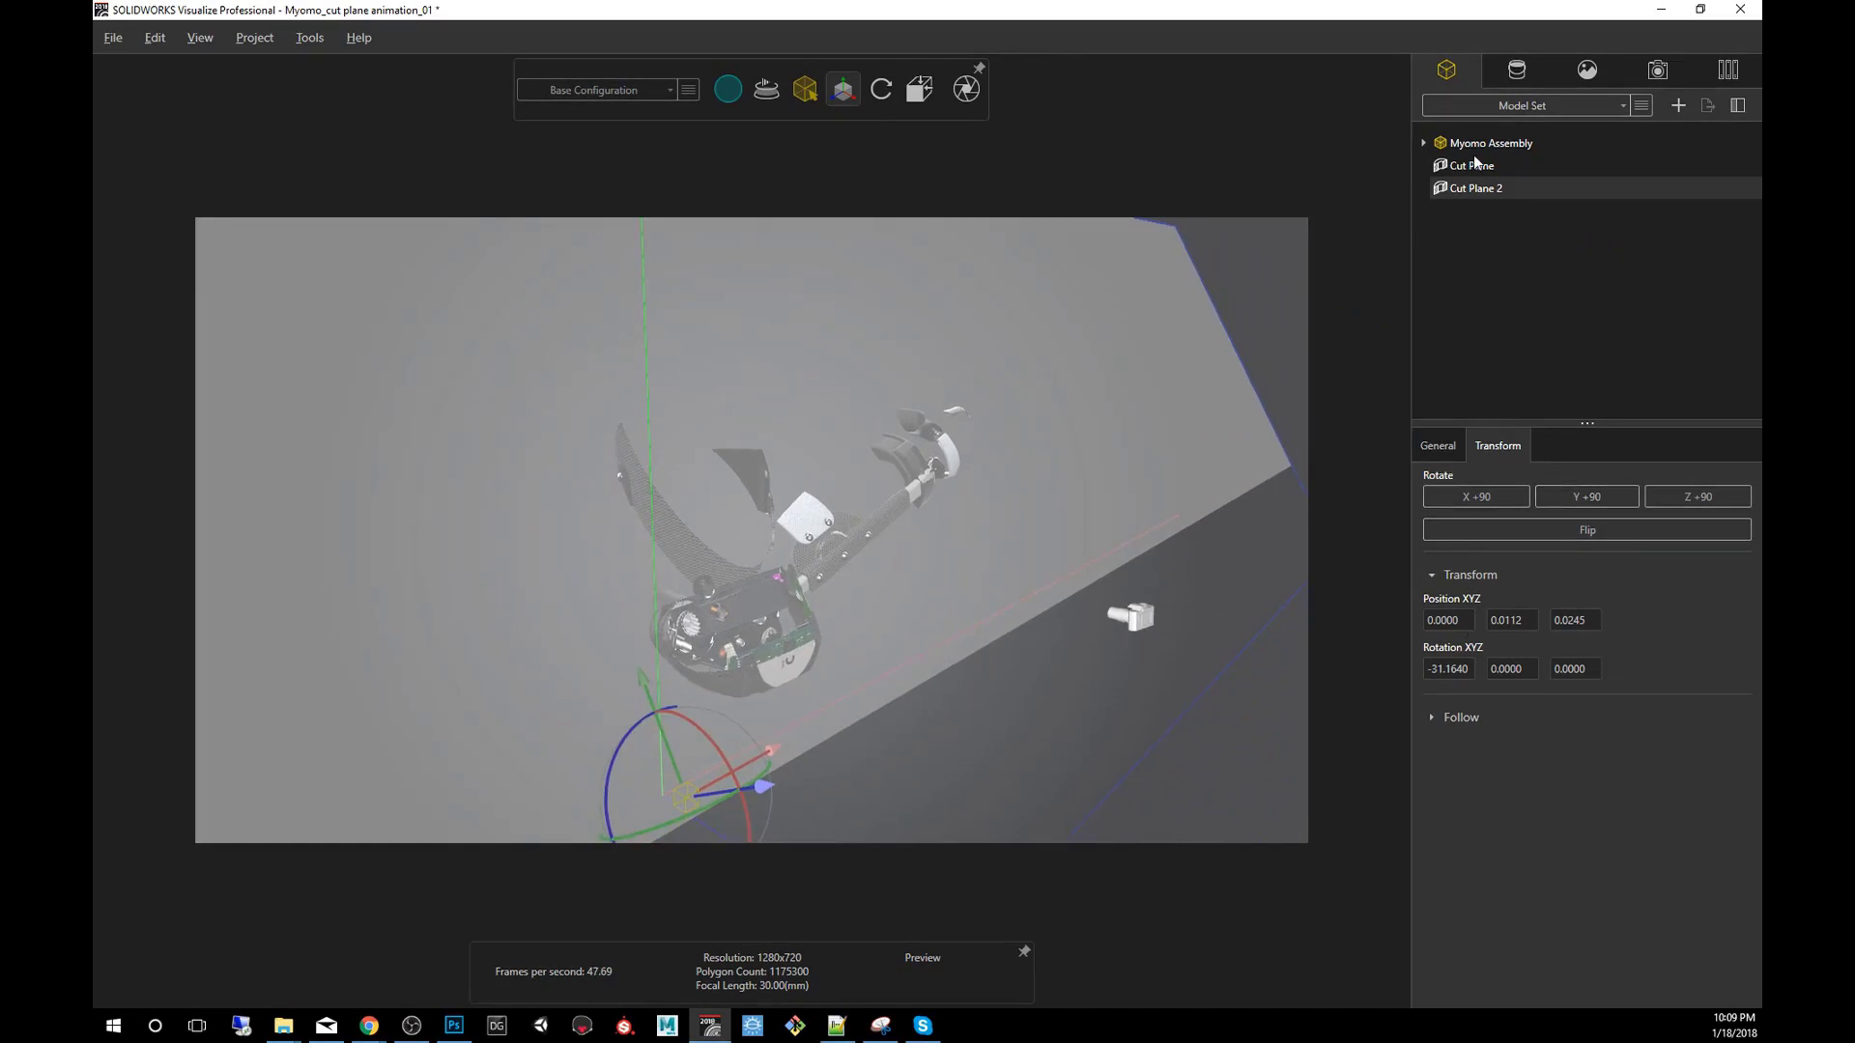
Hide the first Cut Plane by unticking its Visible setting
{"action": "left_click", "coordinate": [1445, 446]}
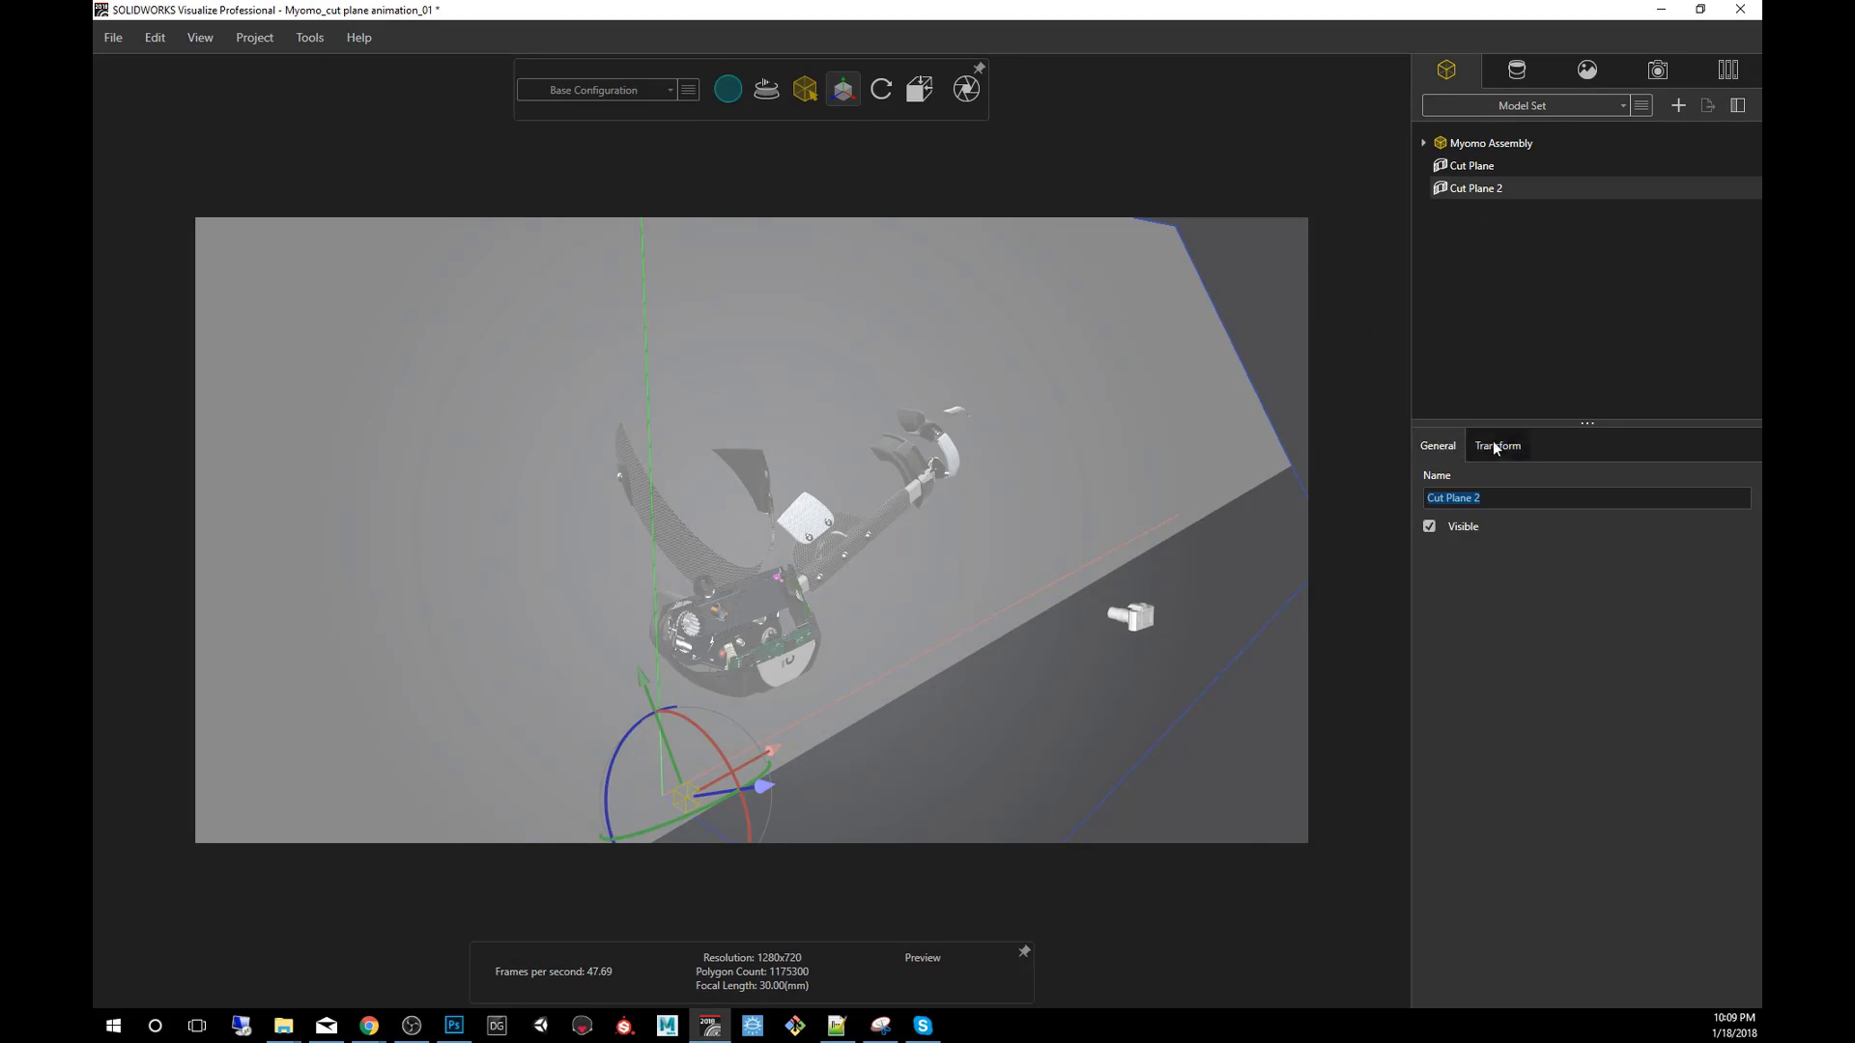
{"action": "left_click", "coordinate": [1474, 201]}
{"action": "left_click", "coordinate": [1475, 169]}
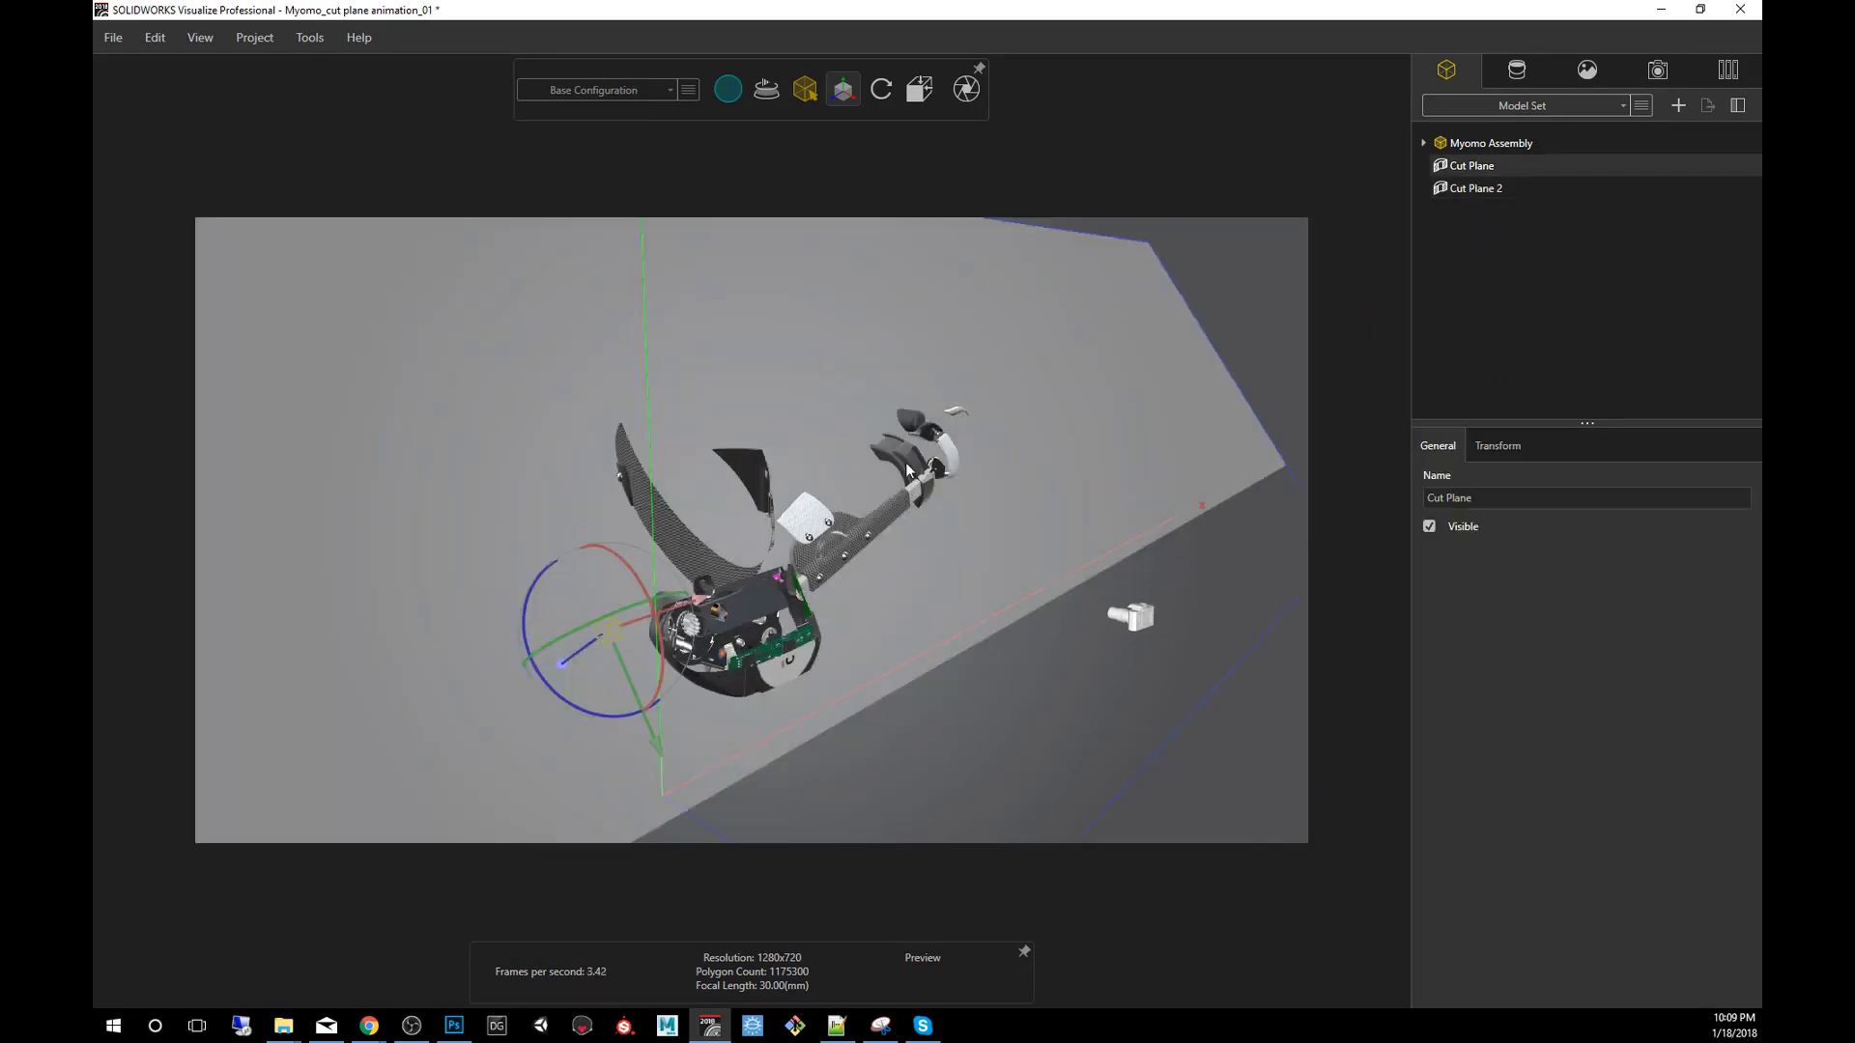
{"action": "left_click_drag", "start_coordinate": [922, 531], "coordinate": [961, 481], "text": "alt"}
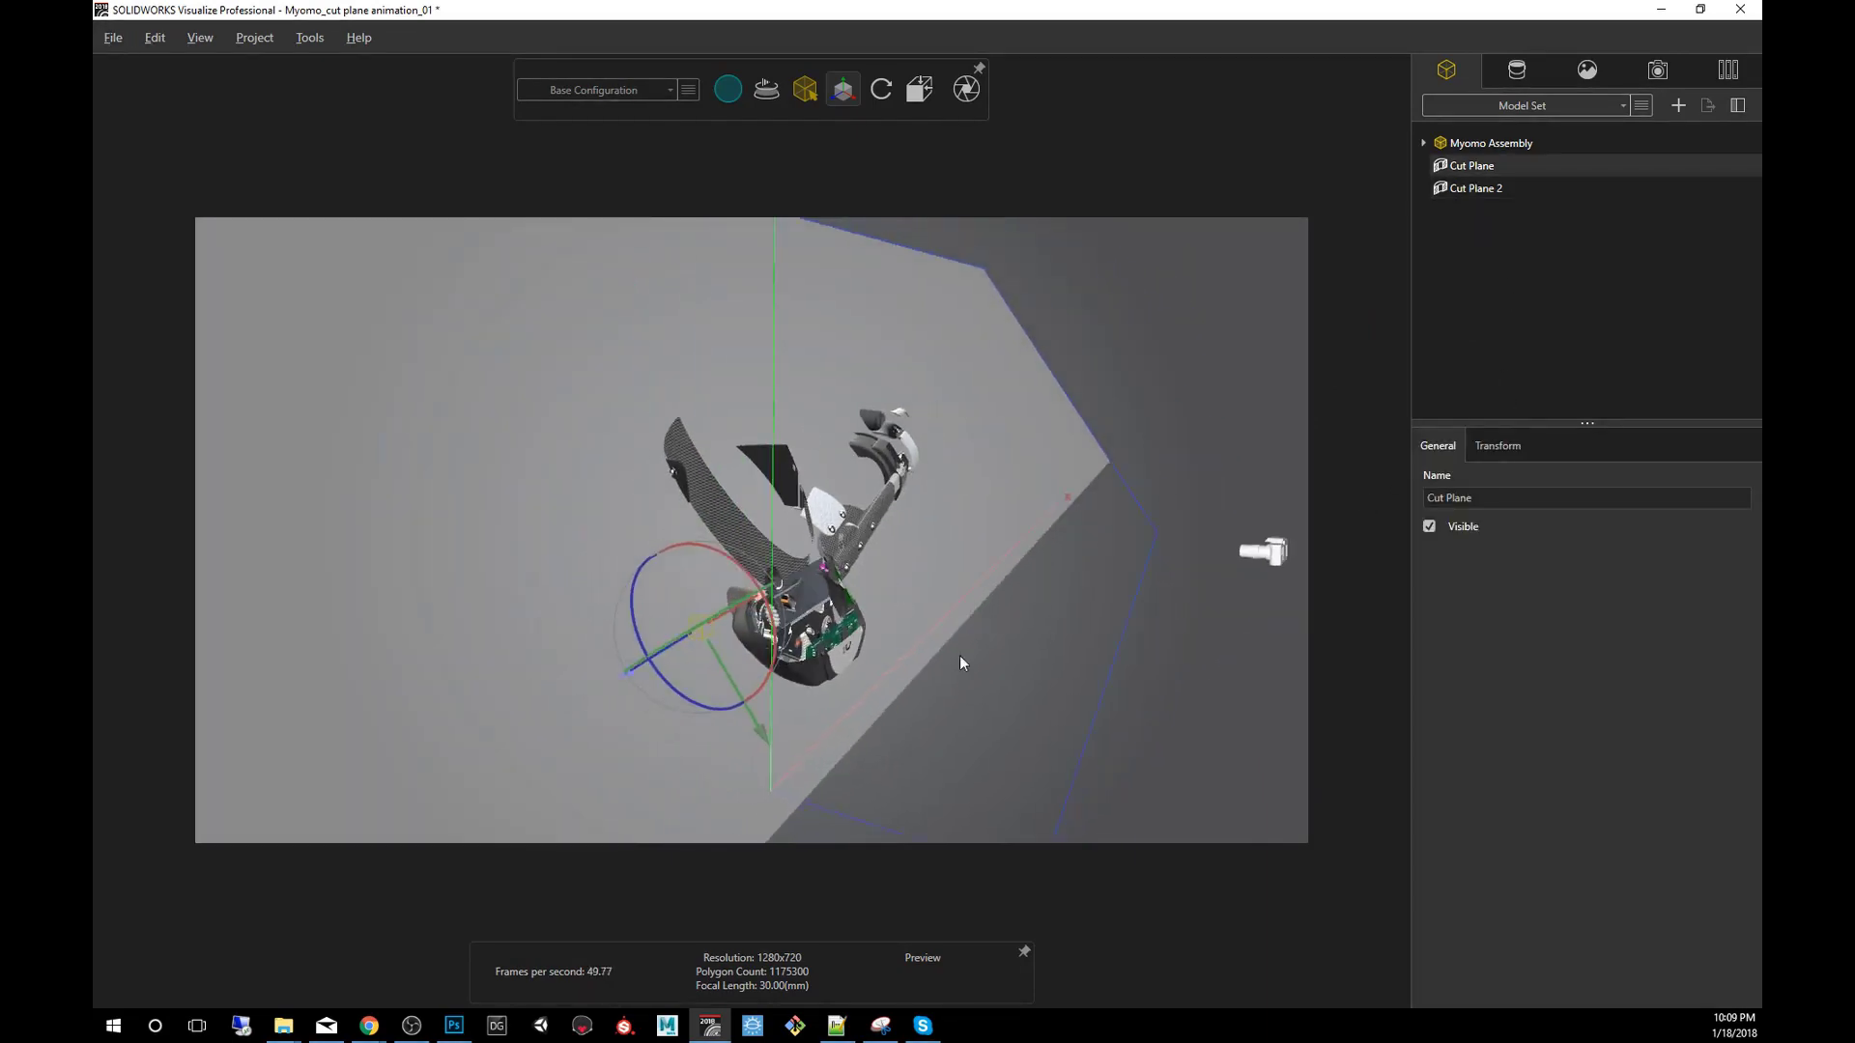
{"action": "left_click_drag", "start_coordinate": [961, 663], "coordinate": [850, 580], "text": "alt"}
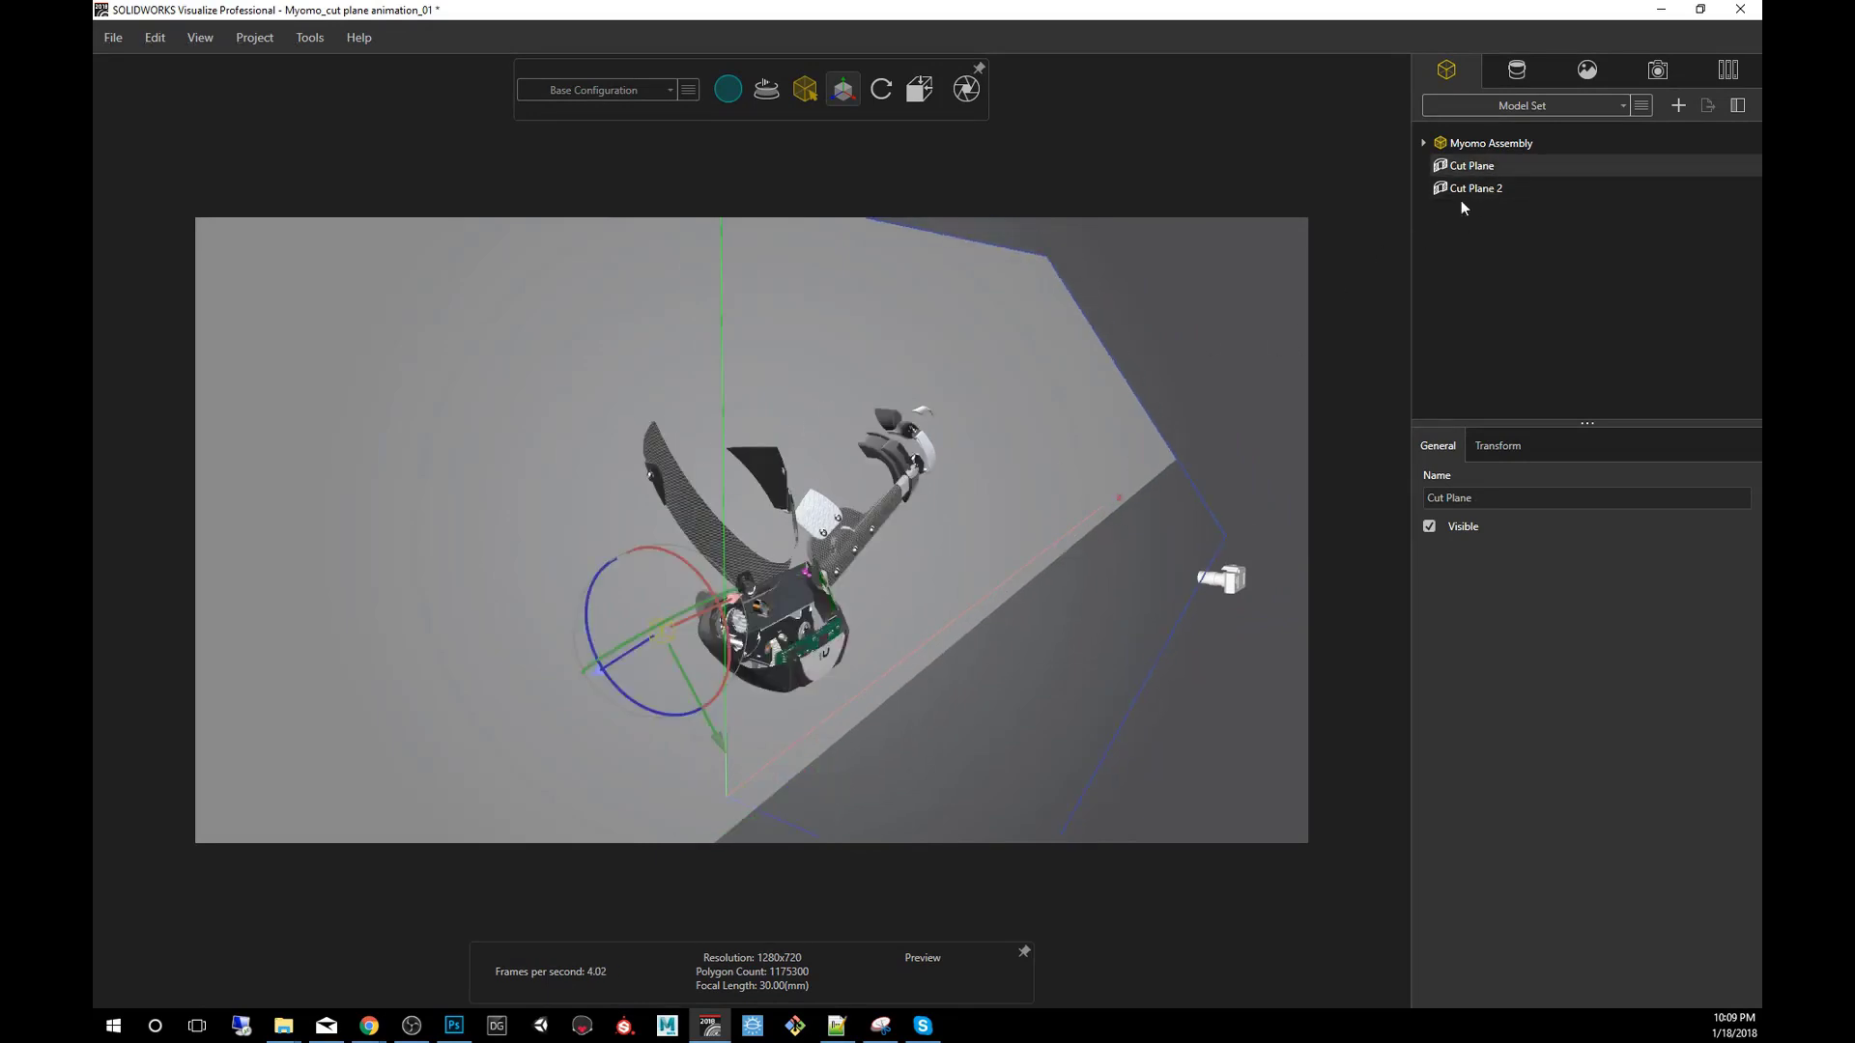
{"action": "left_click", "coordinate": [1429, 526]}
{"action": "left_click_drag", "start_coordinate": [887, 518], "coordinate": [771, 566]}
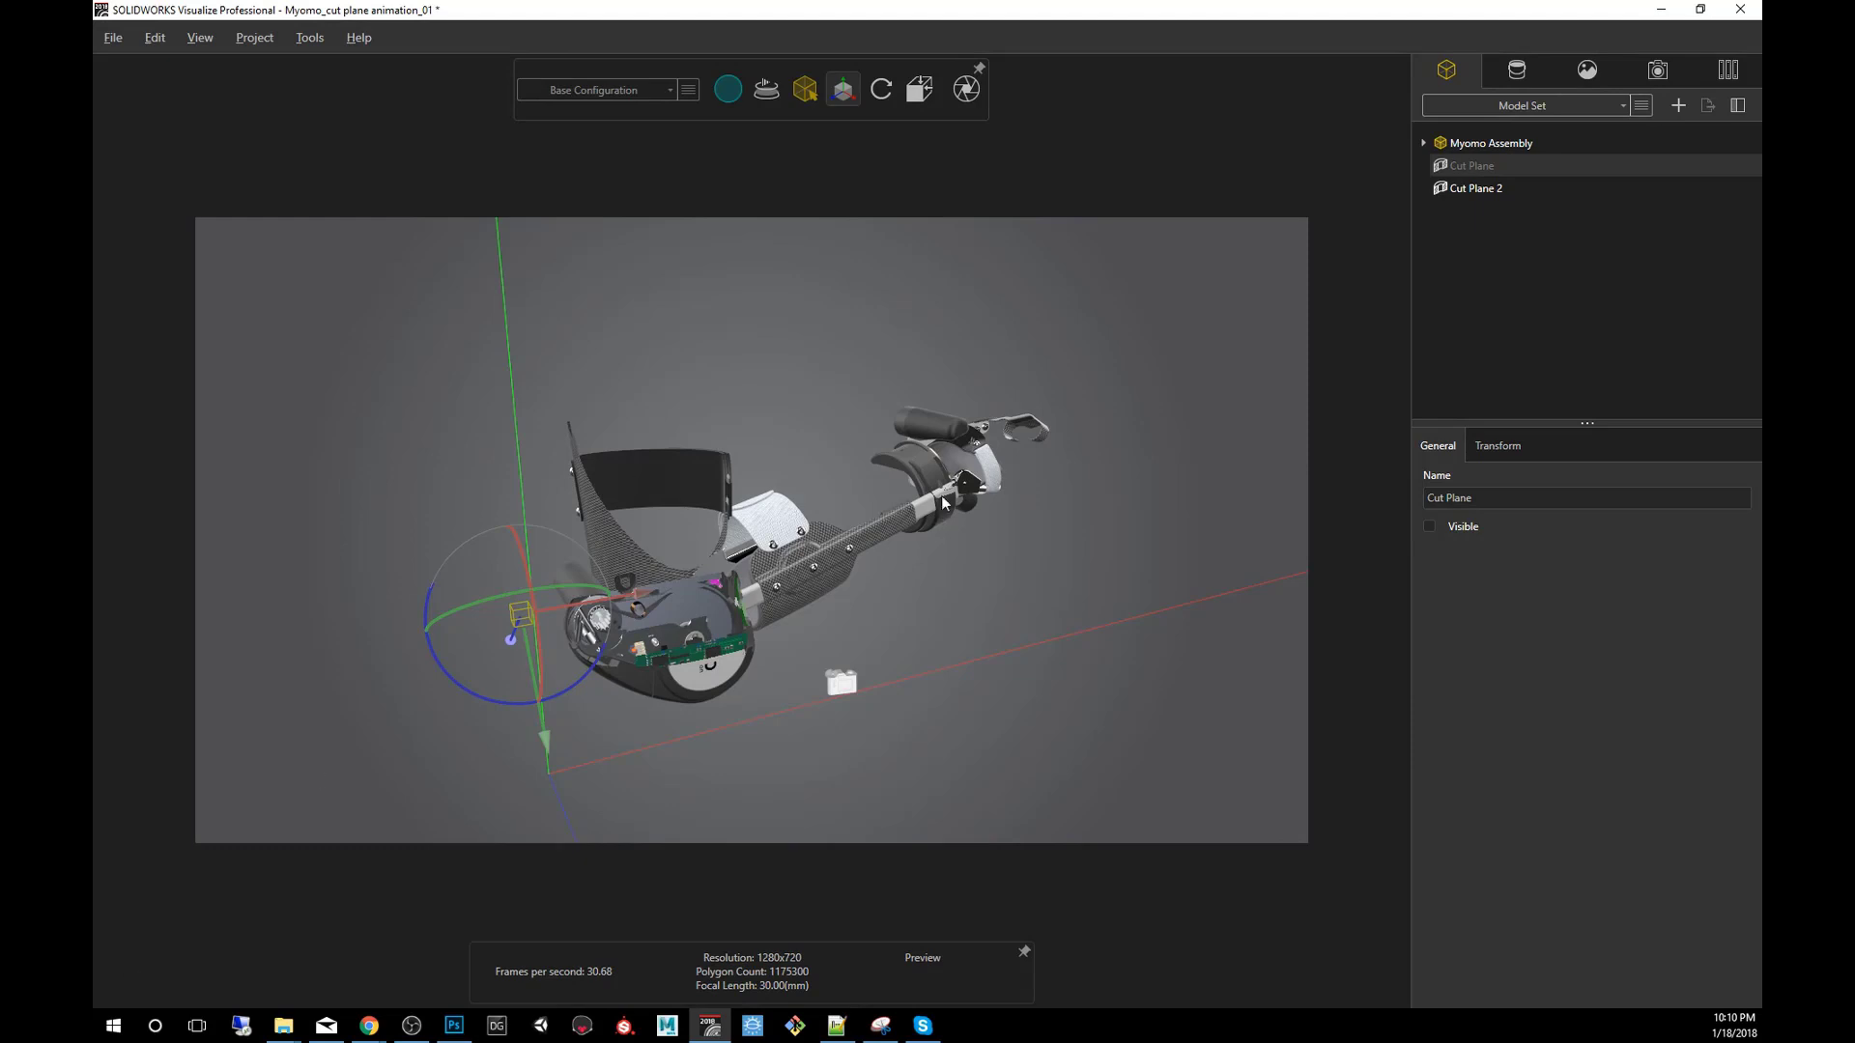
Delete Cut Plane 2 and the first Cut Plane from the Models tree
{"action": "left_click", "coordinate": [1498, 189]}
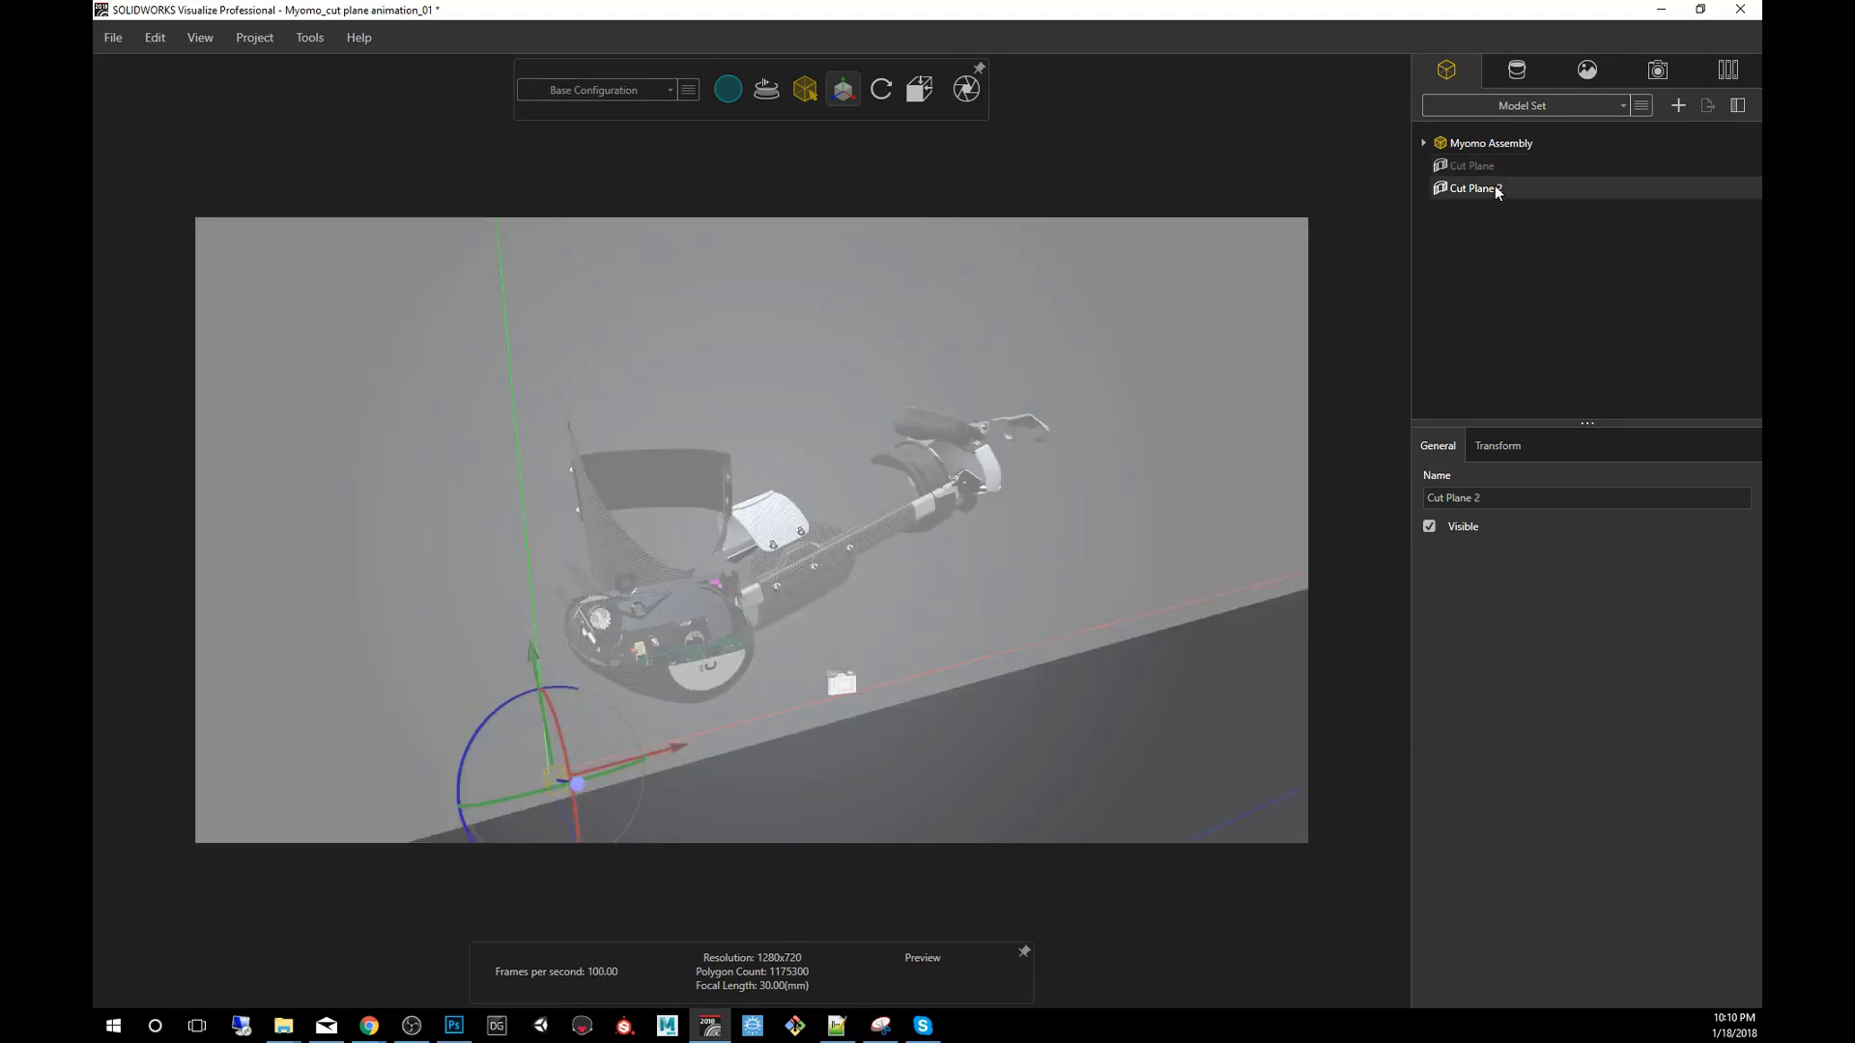
{"action": "left_click", "coordinate": [1511, 164]}
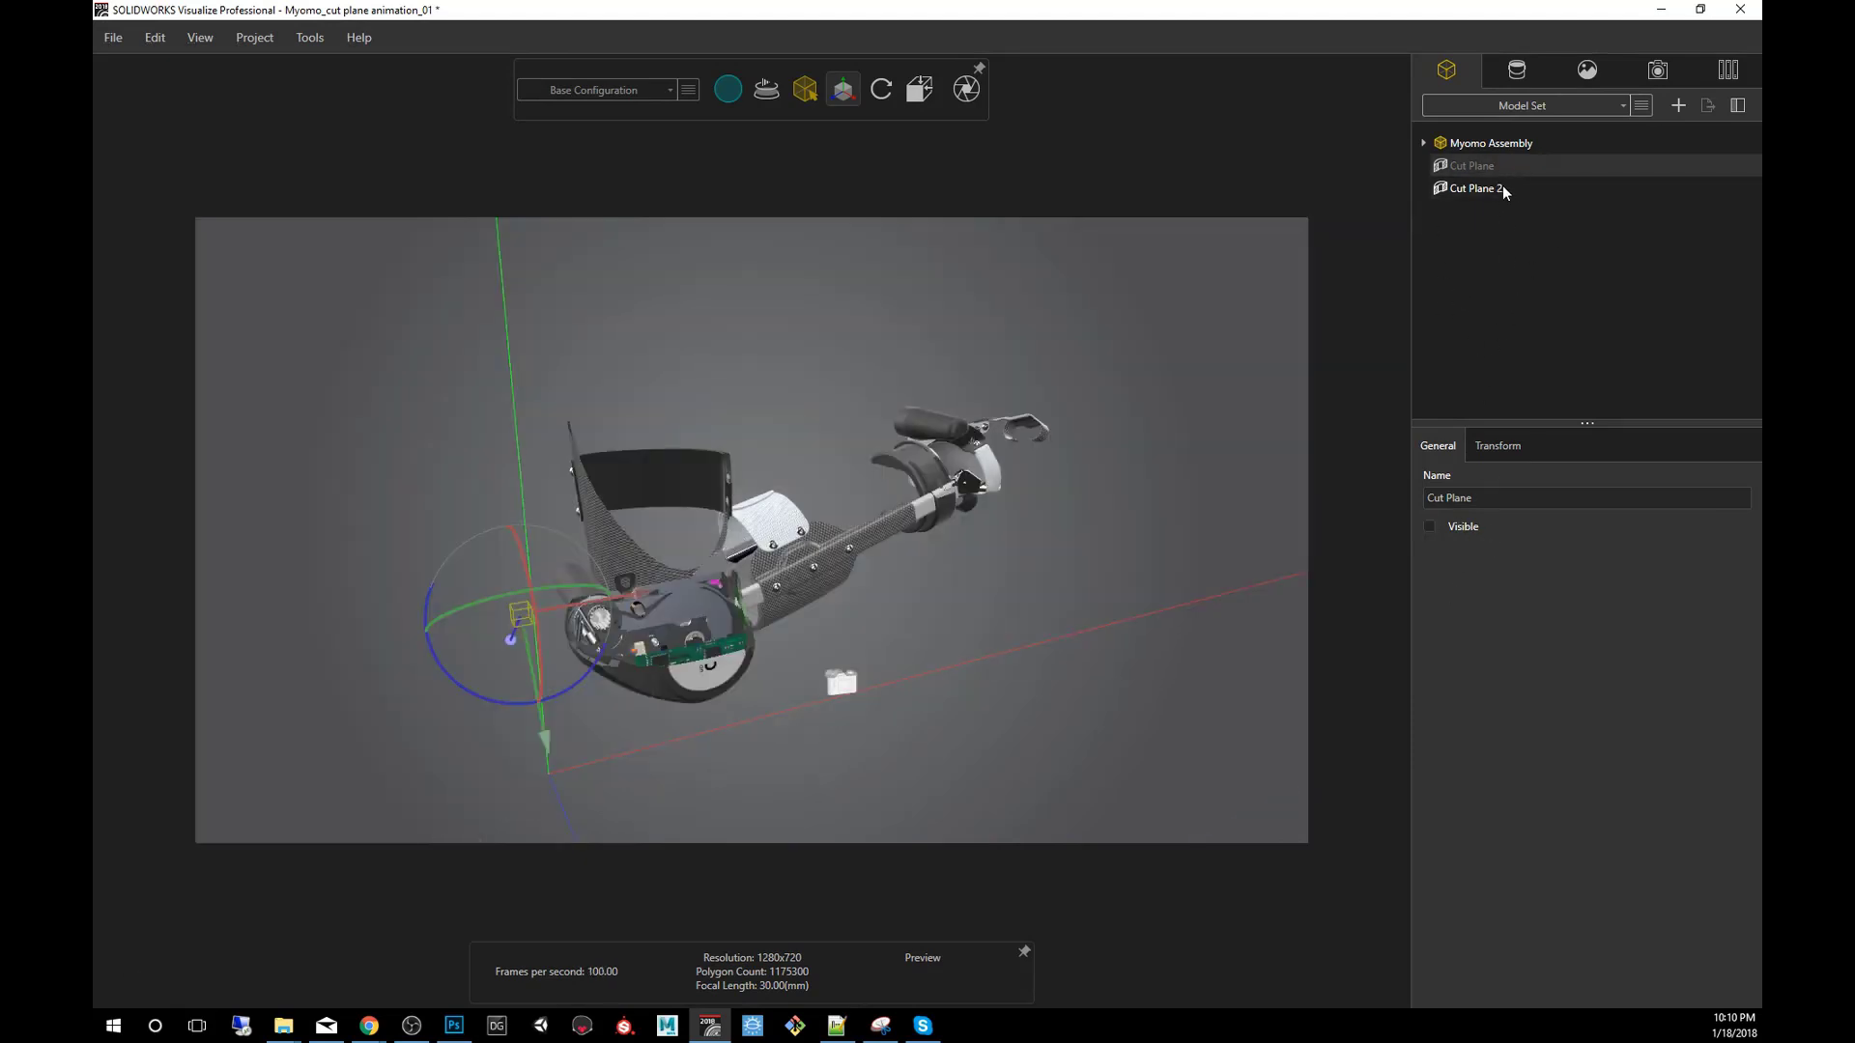
{"action": "left_click", "coordinate": [1505, 188]}
{"action": "key", "text": "Delete"}
{"action": "left_click", "coordinate": [1501, 166]}
{"action": "key", "text": "Delete"}
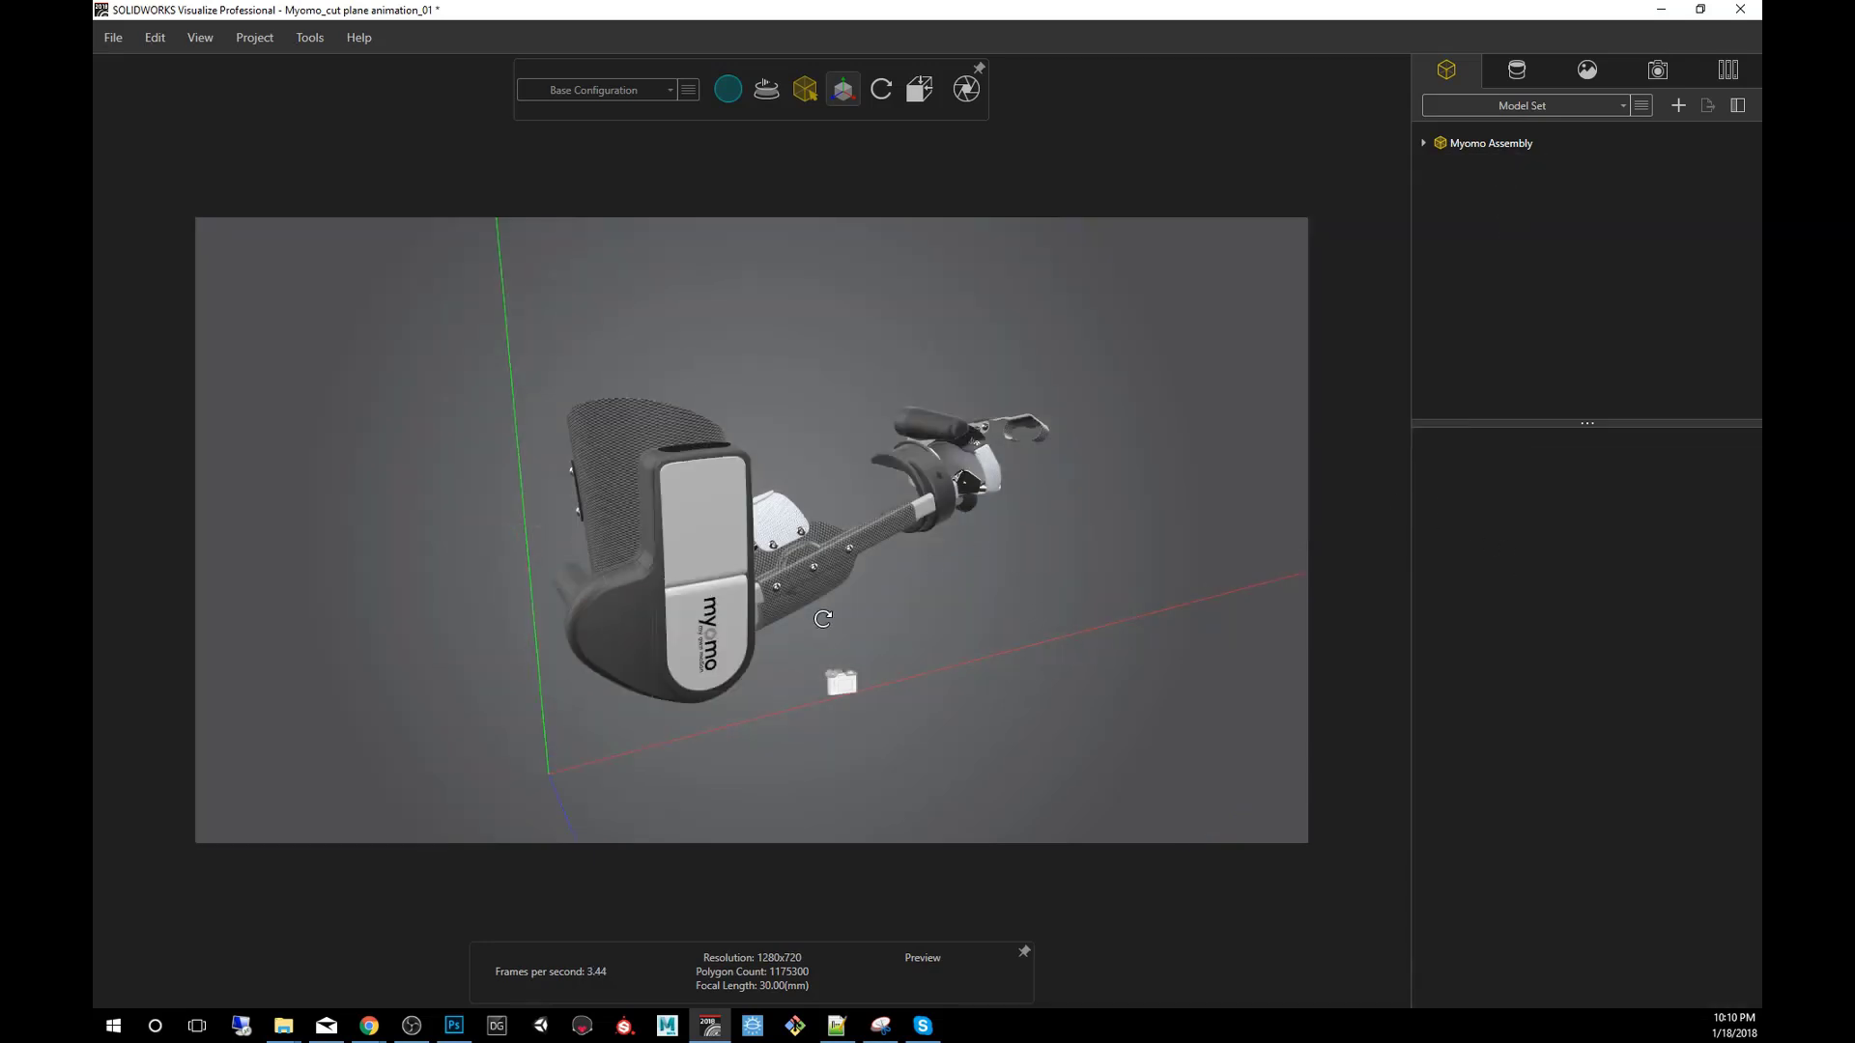
{"action": "scroll", "coordinate": [833, 596], "scroll_direction": "up", "scroll_amount": 3}
Add a fresh cutting plane to the scene
{"action": "scroll", "coordinate": [833, 596], "scroll_direction": "up", "scroll_amount": 2}
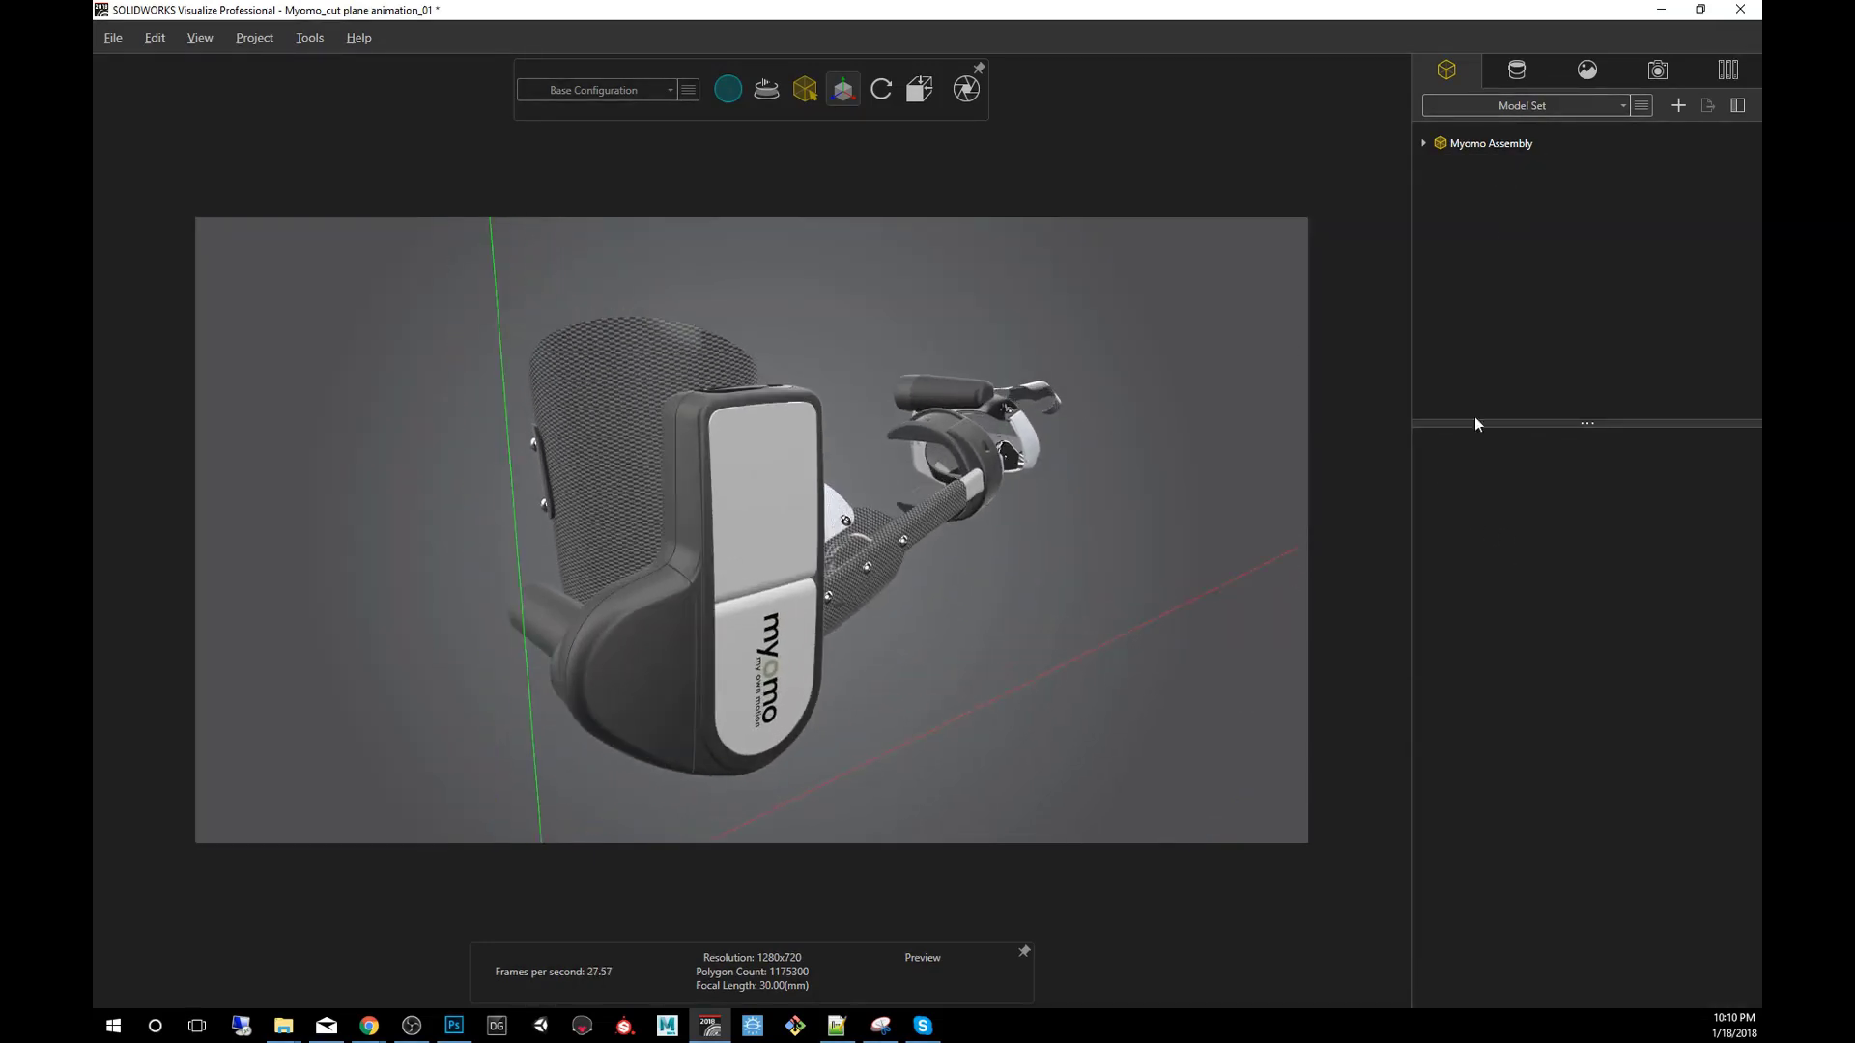
{"action": "left_click", "coordinate": [1678, 104]}
{"action": "left_click", "coordinate": [1609, 156]}
{"action": "scroll", "coordinate": [952, 589], "scroll_direction": "down", "scroll_amount": 2}
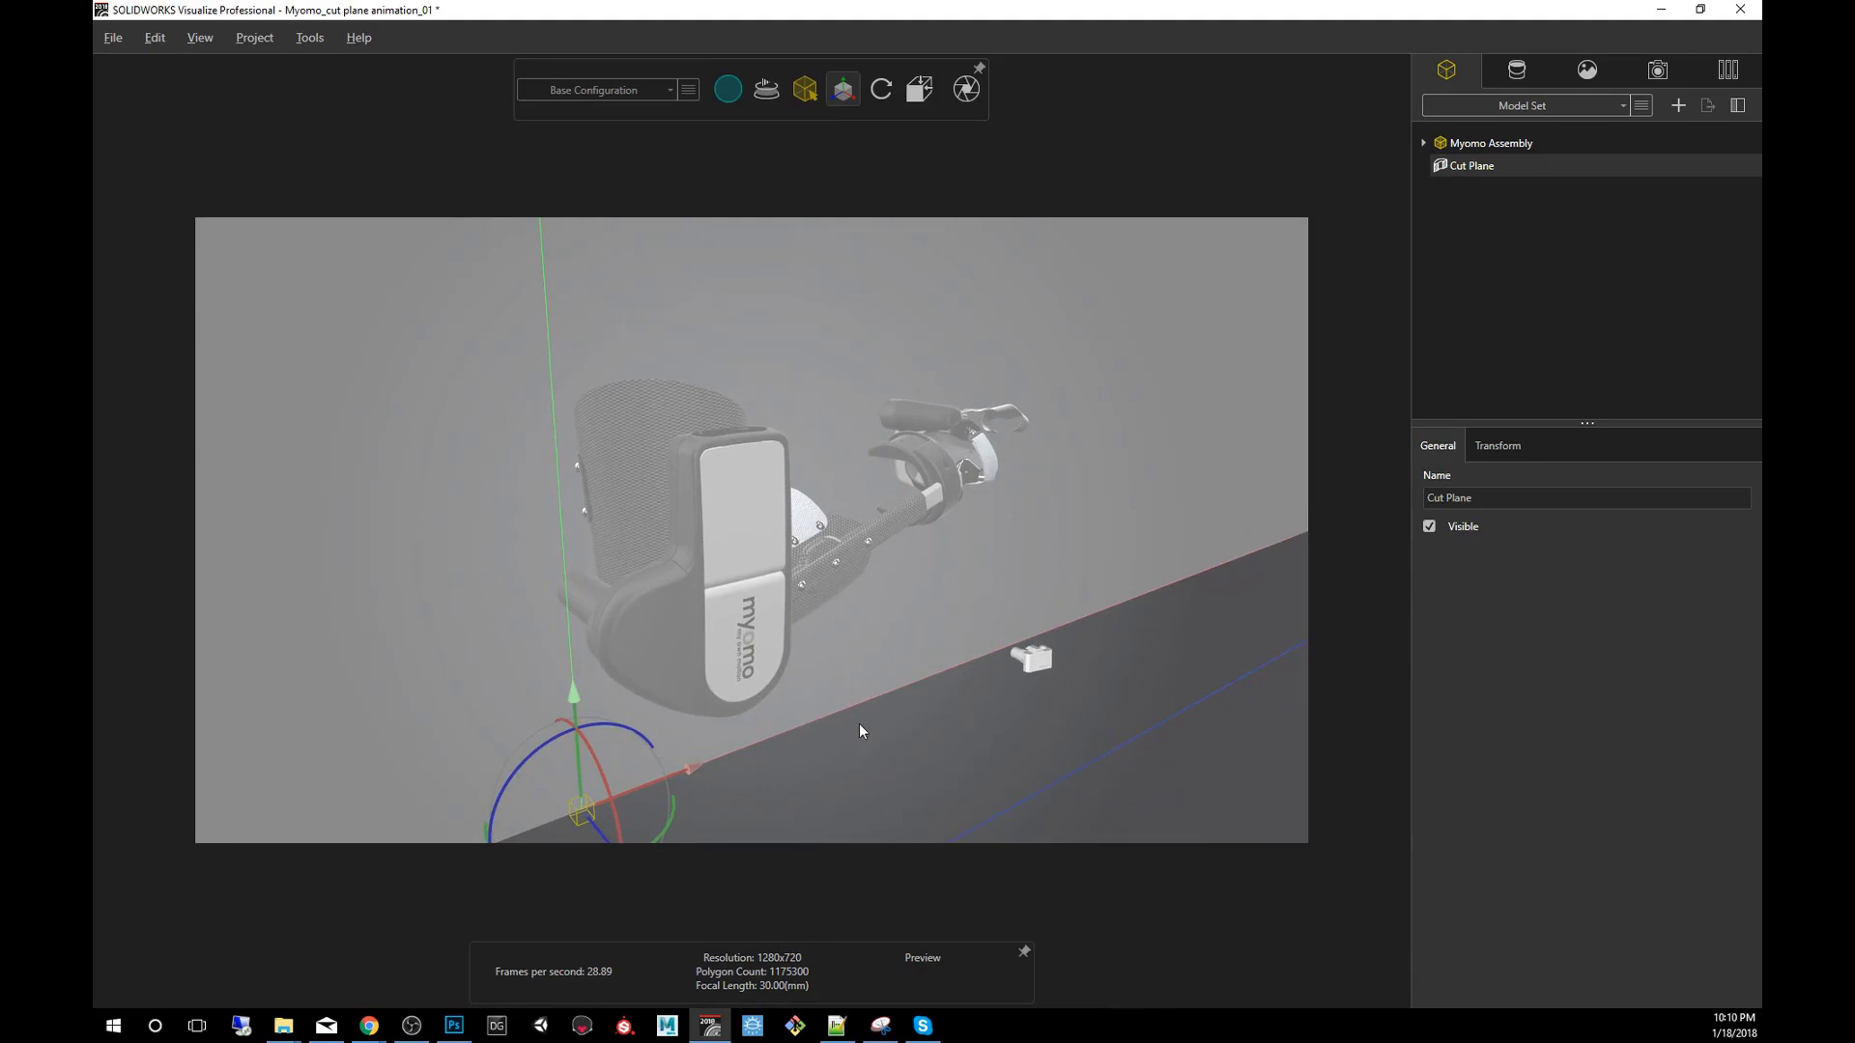
Show the animation timeline with View > Show Timeline
{"action": "left_click", "coordinate": [198, 37]}
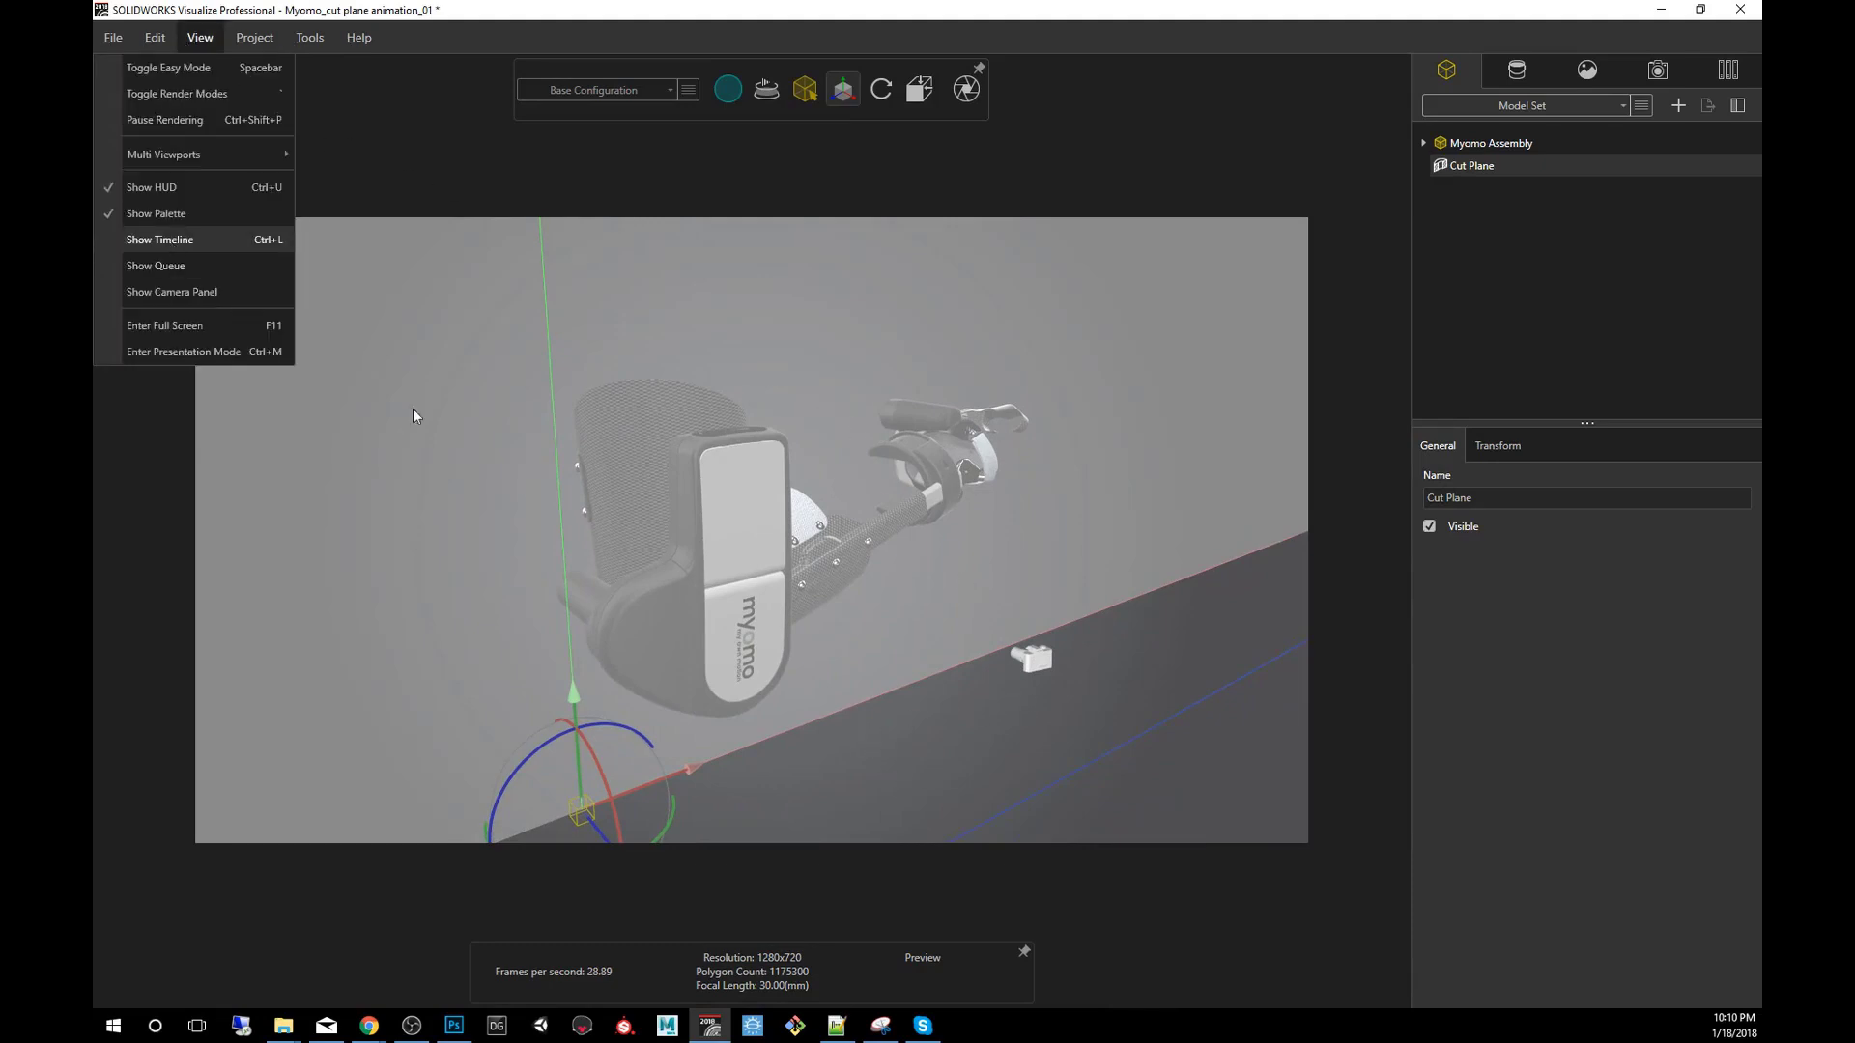
{"action": "left_click", "coordinate": [211, 240]}
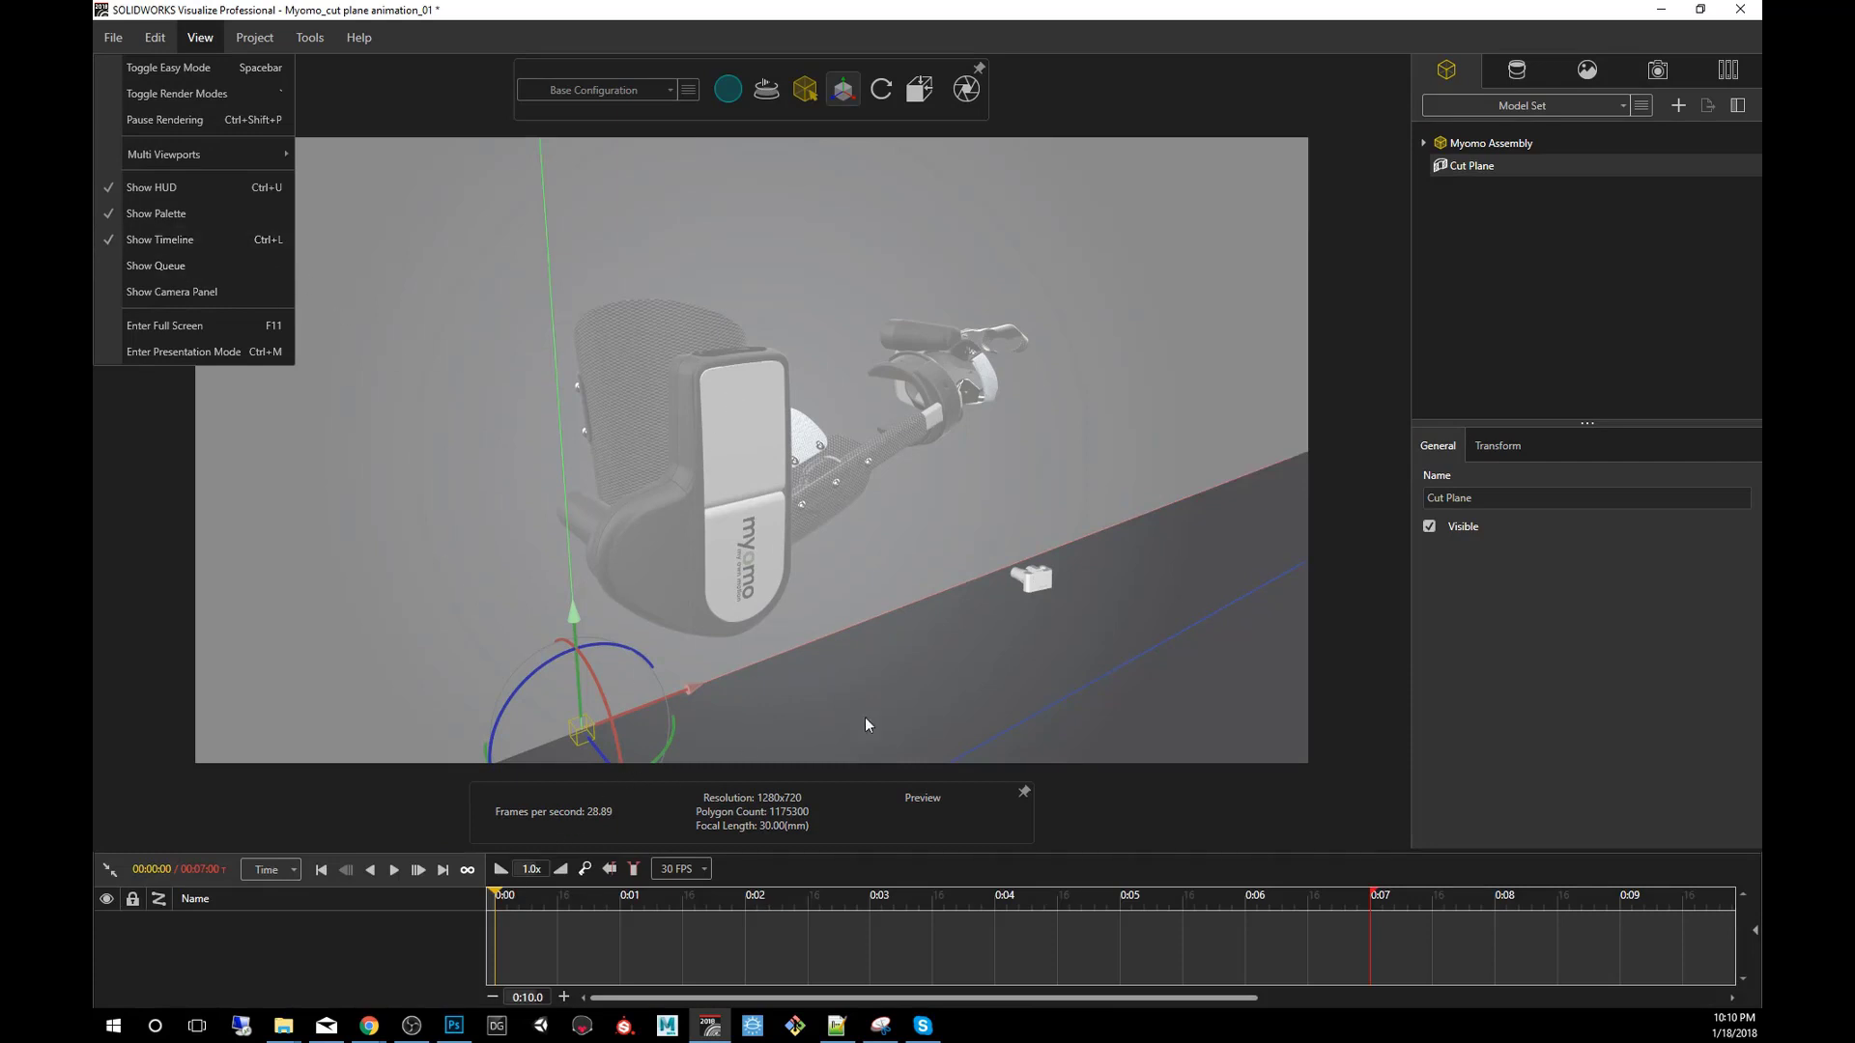
{"action": "left_click", "coordinate": [850, 599]}
{"action": "left_click_drag", "start_coordinate": [831, 541], "coordinate": [966, 396]}
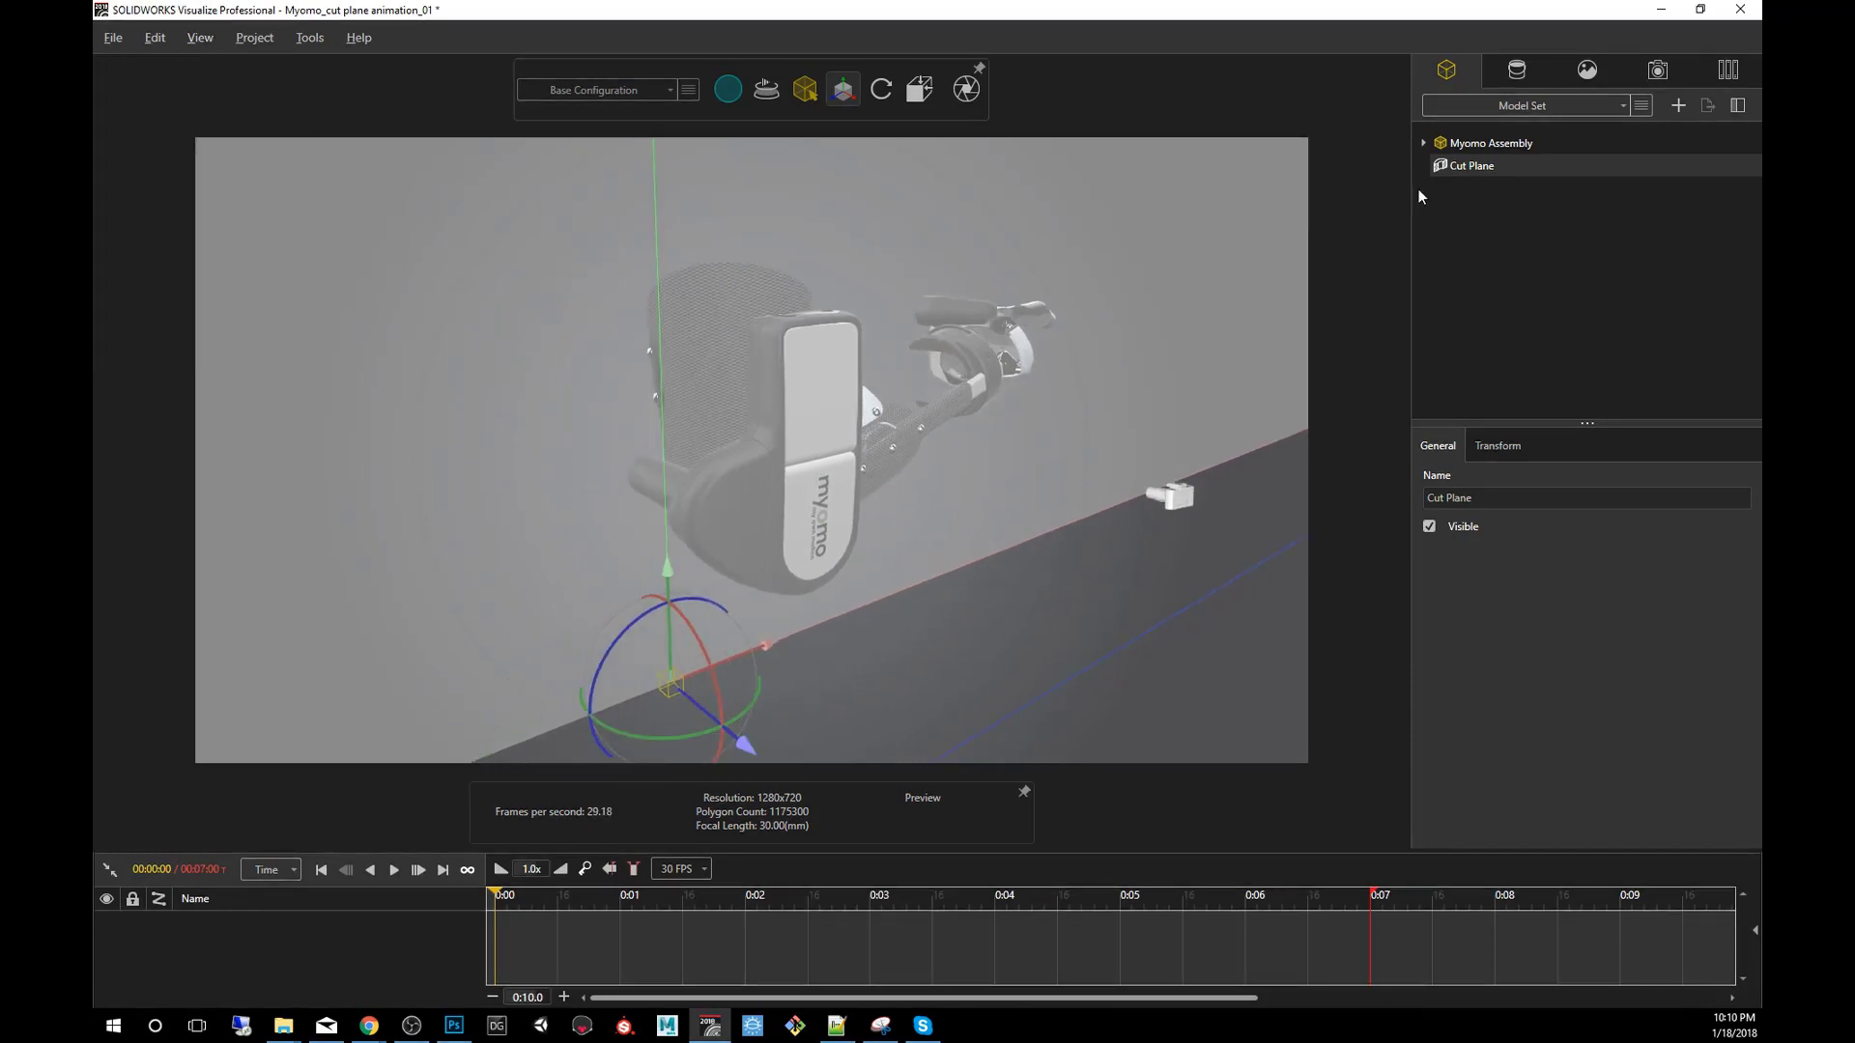
Keyframe the Cut Plane at 0:00, then push it through the casing at 0:05
{"action": "right_click", "coordinate": [1484, 168]}
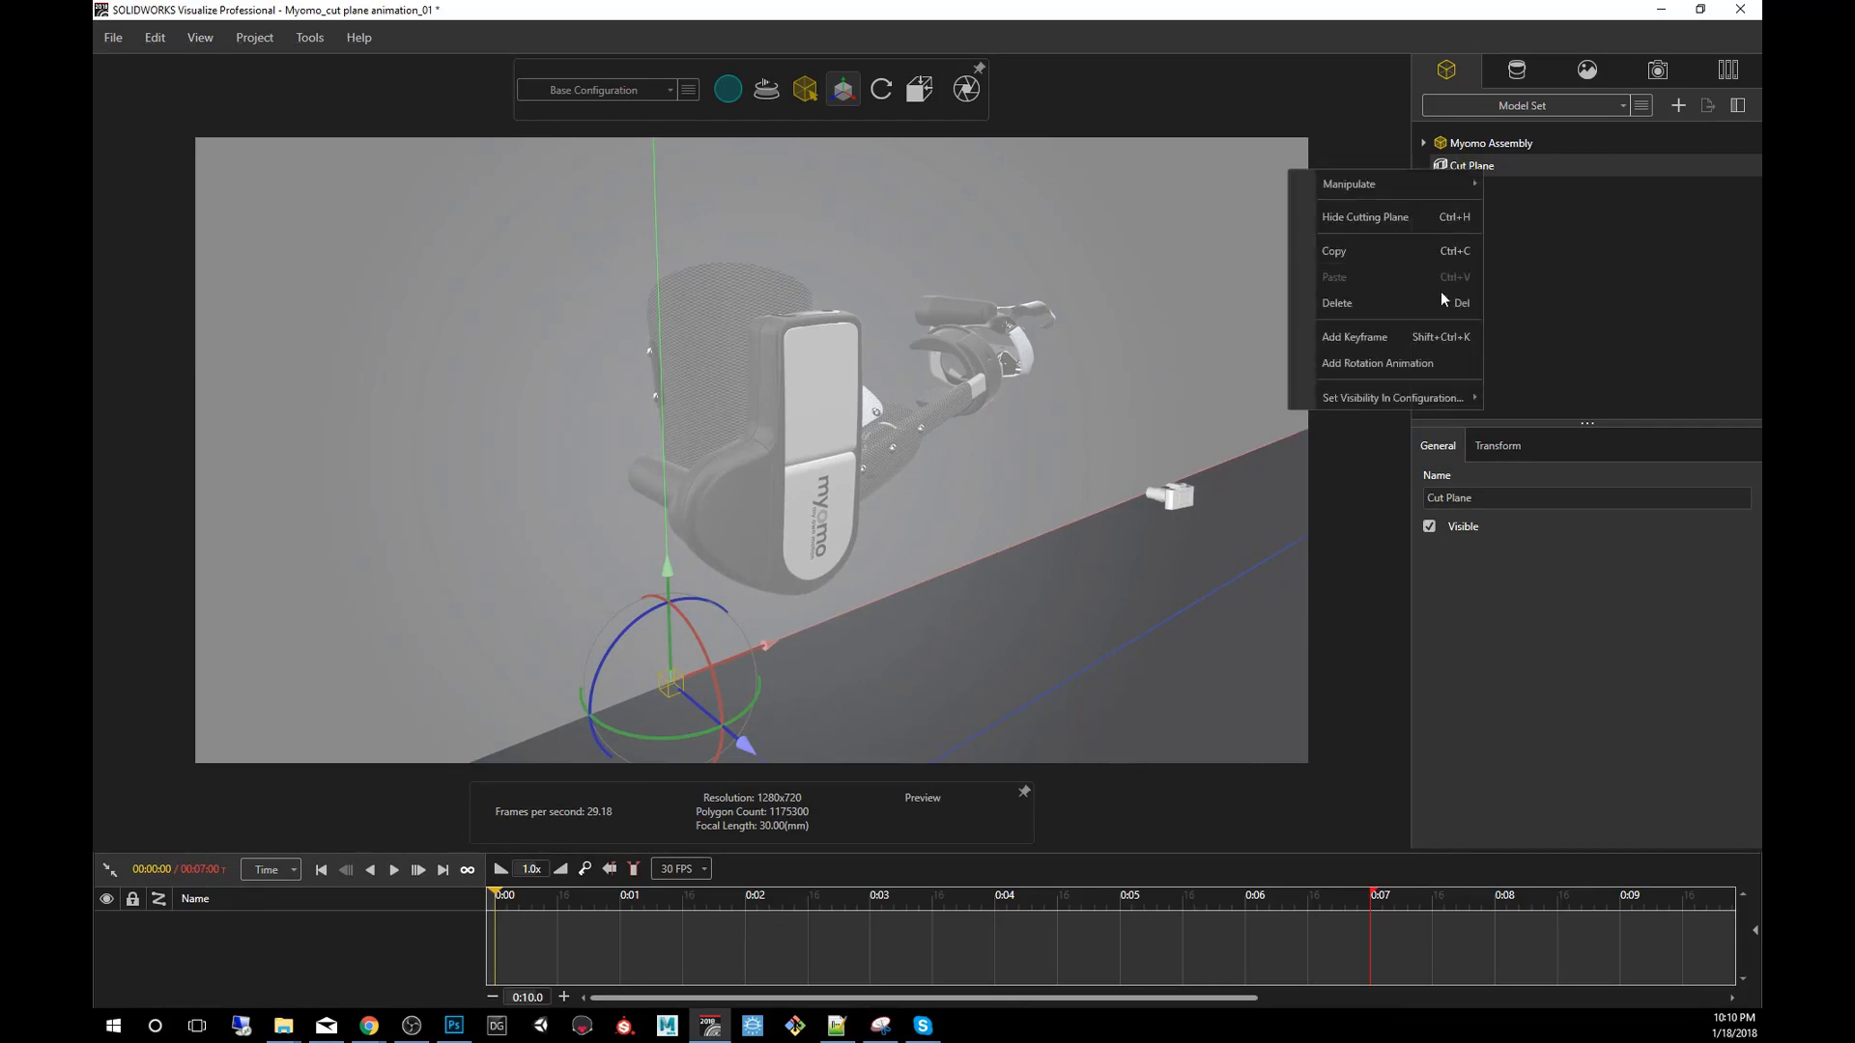
{"action": "left_click", "coordinate": [1358, 335]}
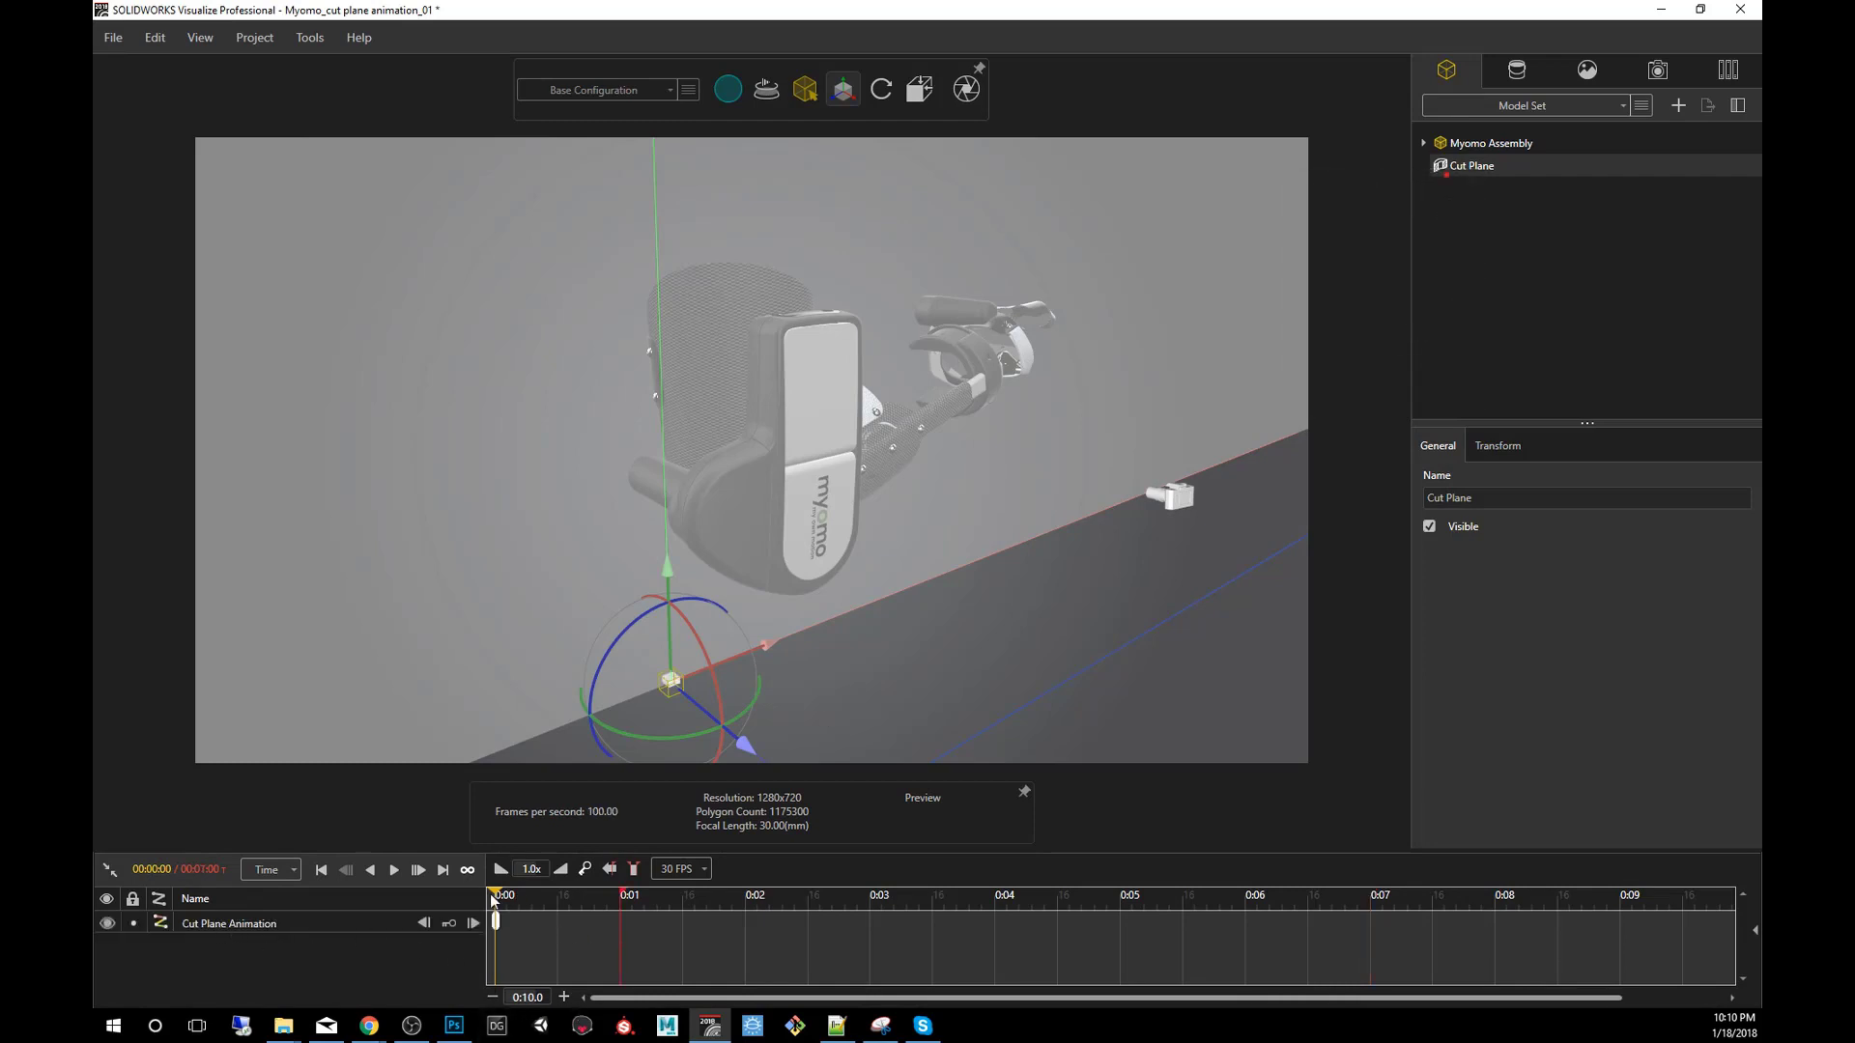
{"action": "left_click_drag", "start_coordinate": [493, 891], "coordinate": [620, 895]}
{"action": "key", "text": "space"}
{"action": "left_click", "coordinate": [711, 895]}
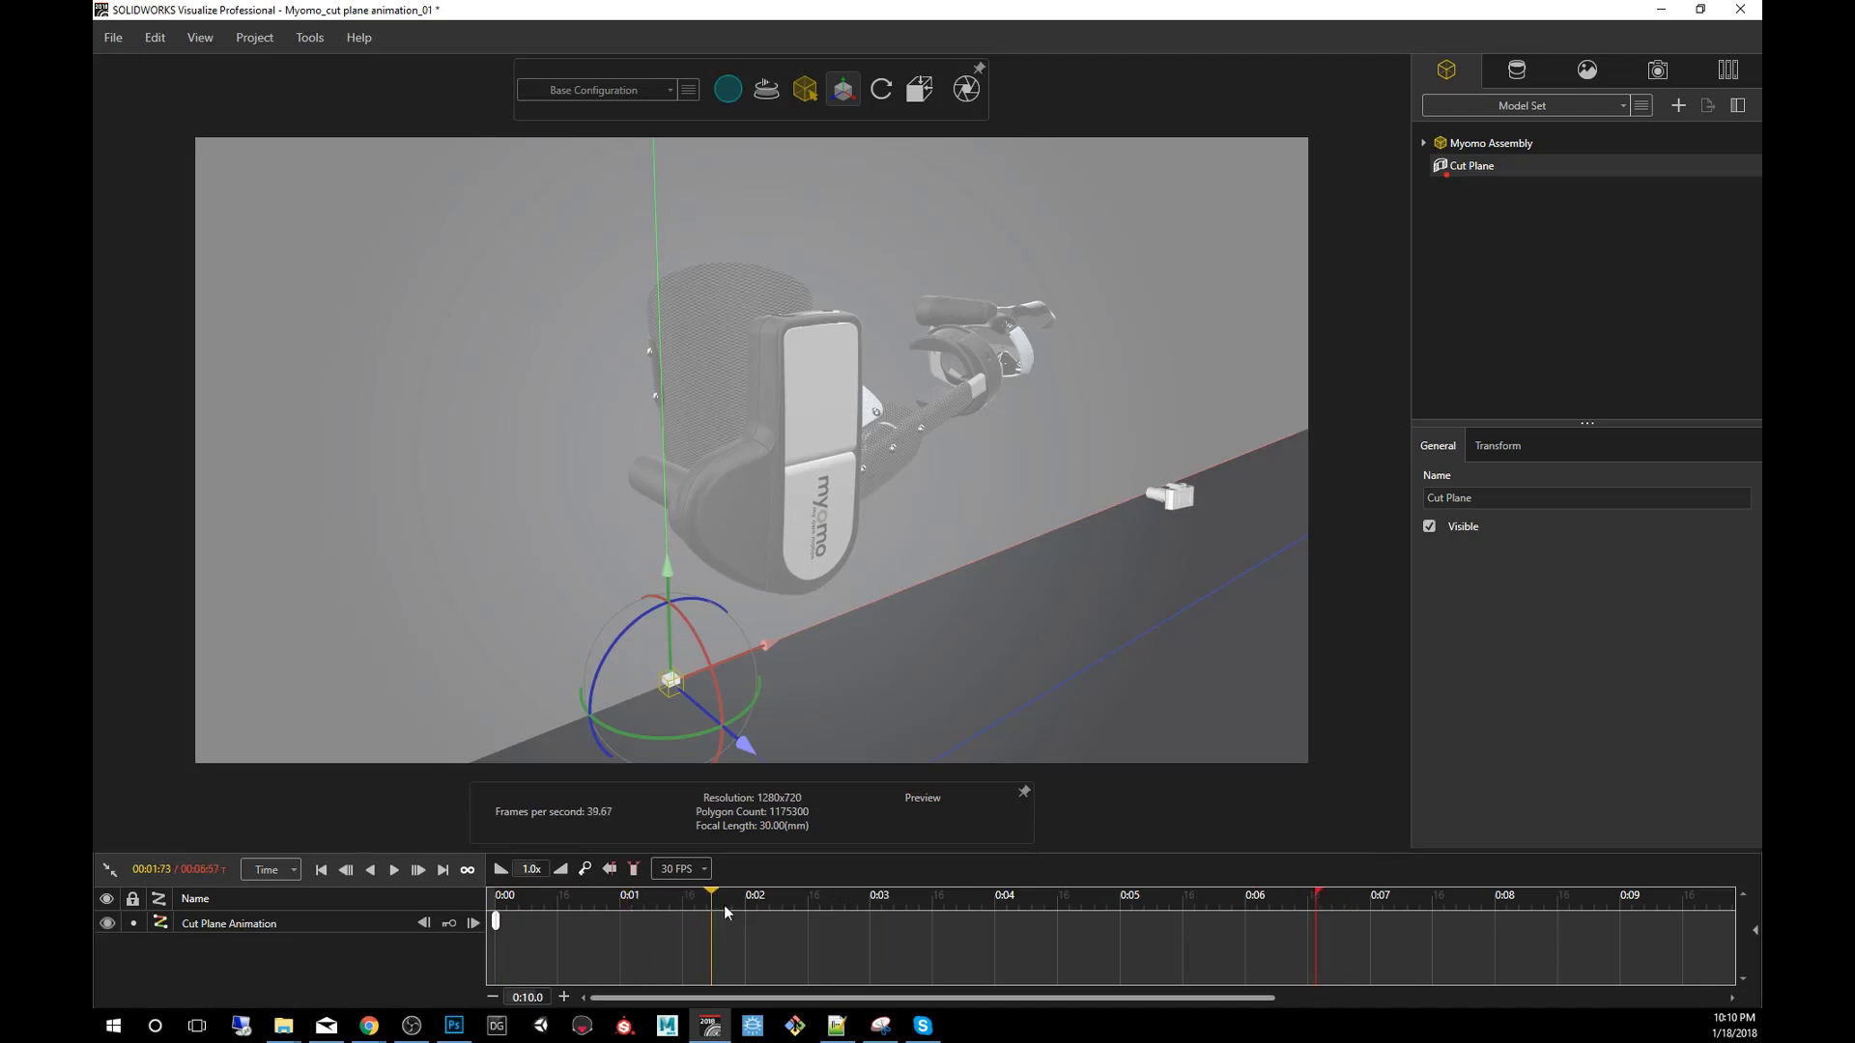
{"action": "left_click_drag", "start_coordinate": [1105, 916], "coordinate": [1120, 911]}
{"action": "left_click_drag", "start_coordinate": [742, 743], "coordinate": [732, 738]}
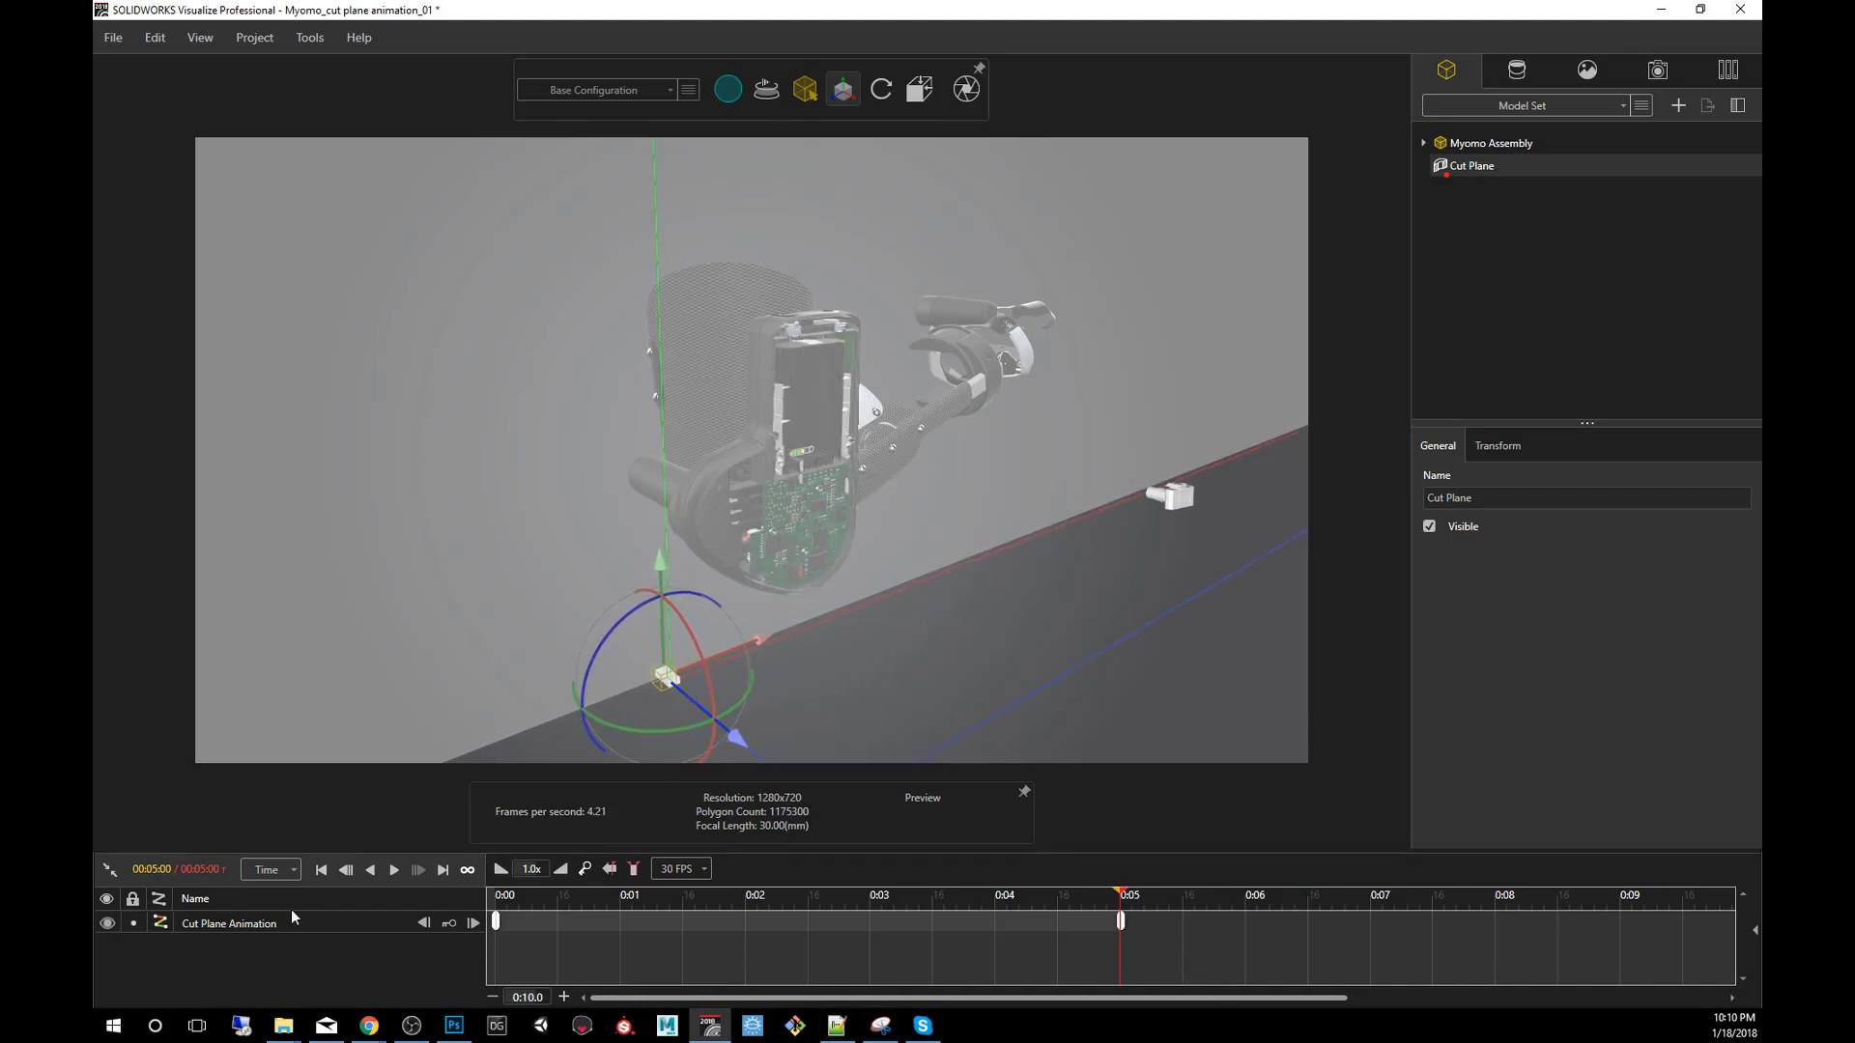
Play back the cut-plane animation and extend the timeline to 8 seconds
{"action": "left_click", "coordinate": [1509, 267]}
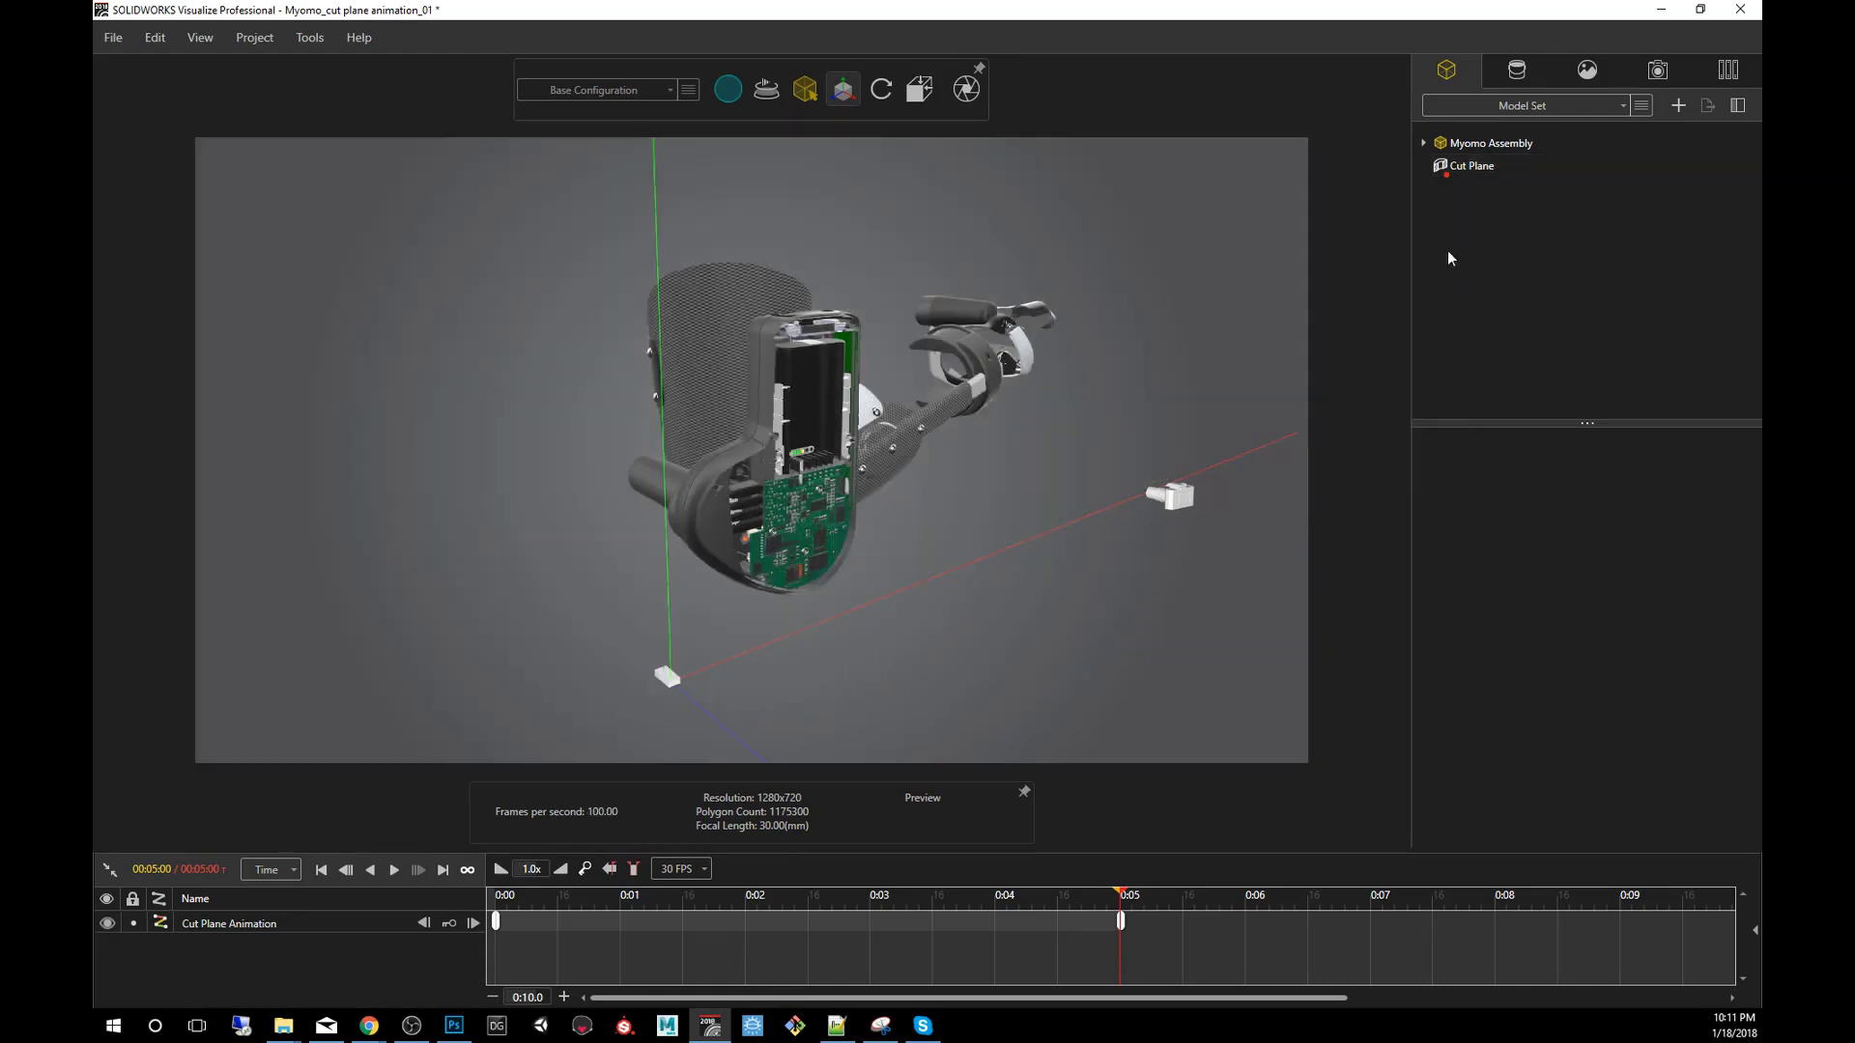
{"action": "left_click", "coordinate": [392, 870]}
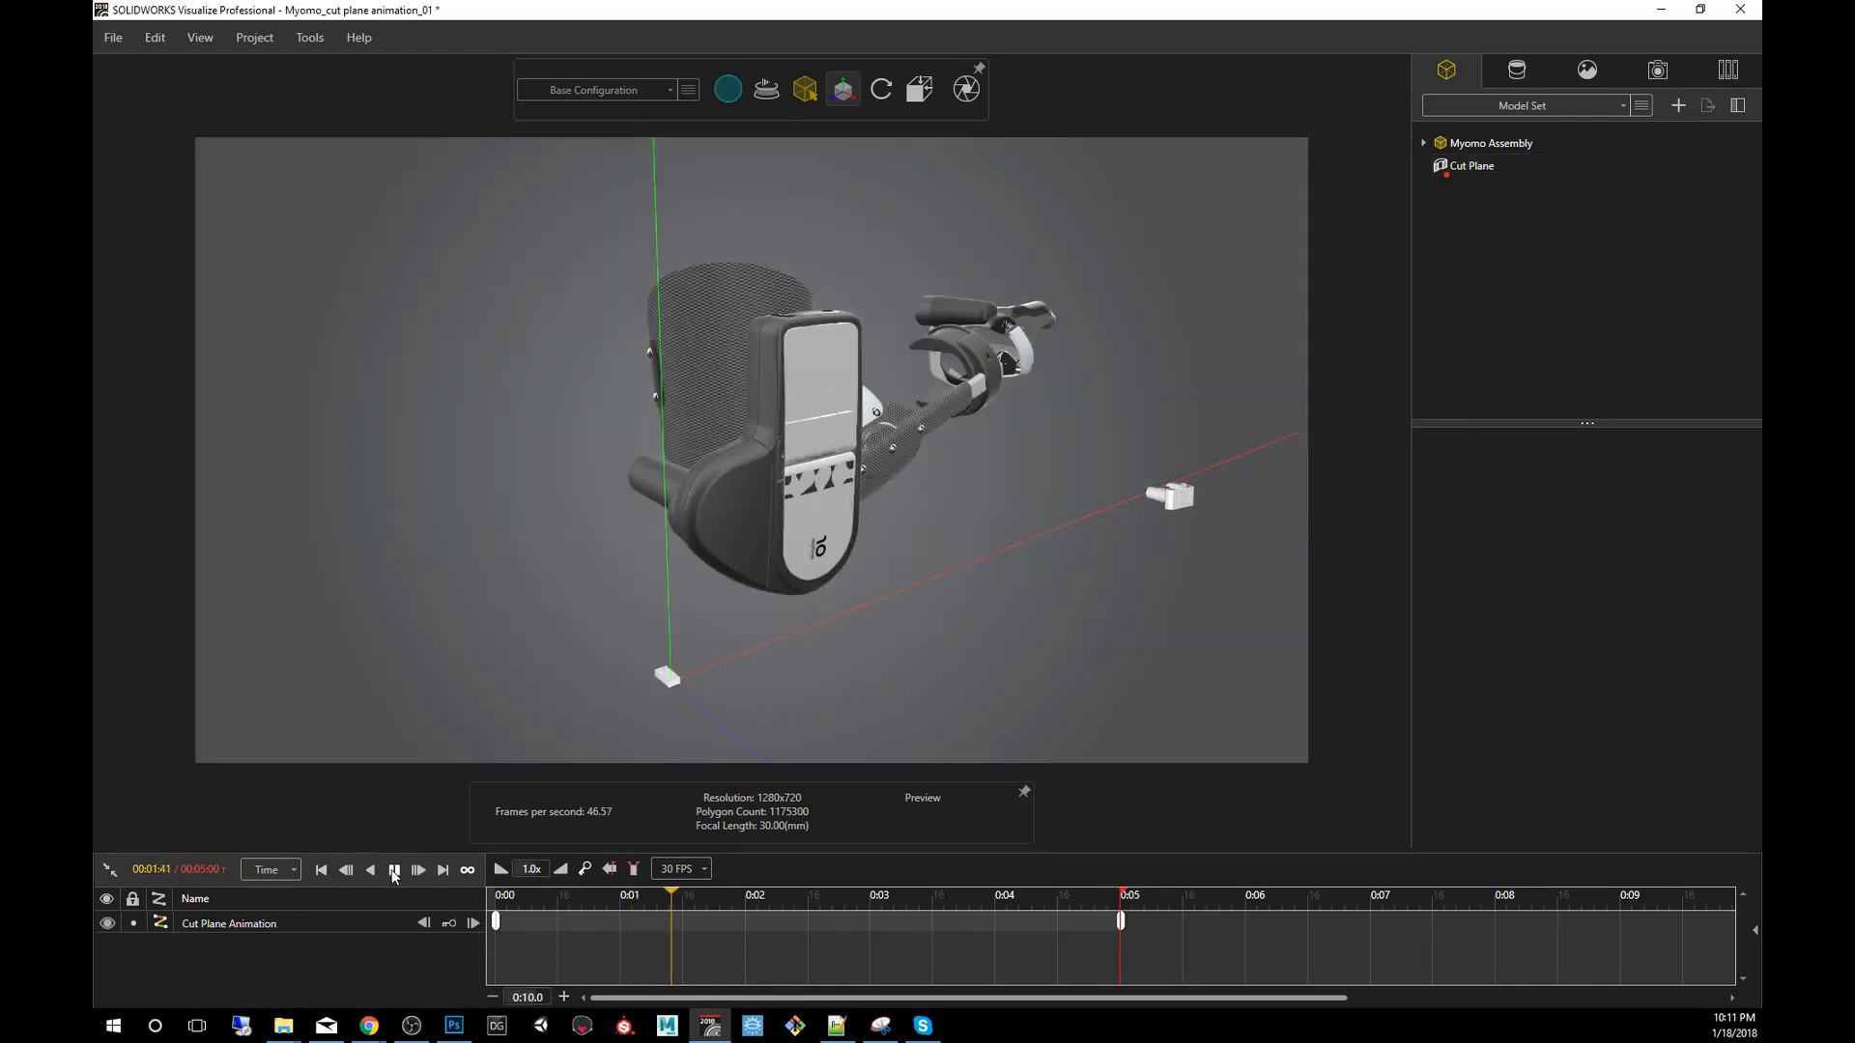
{"action": "key", "text": "alt"}
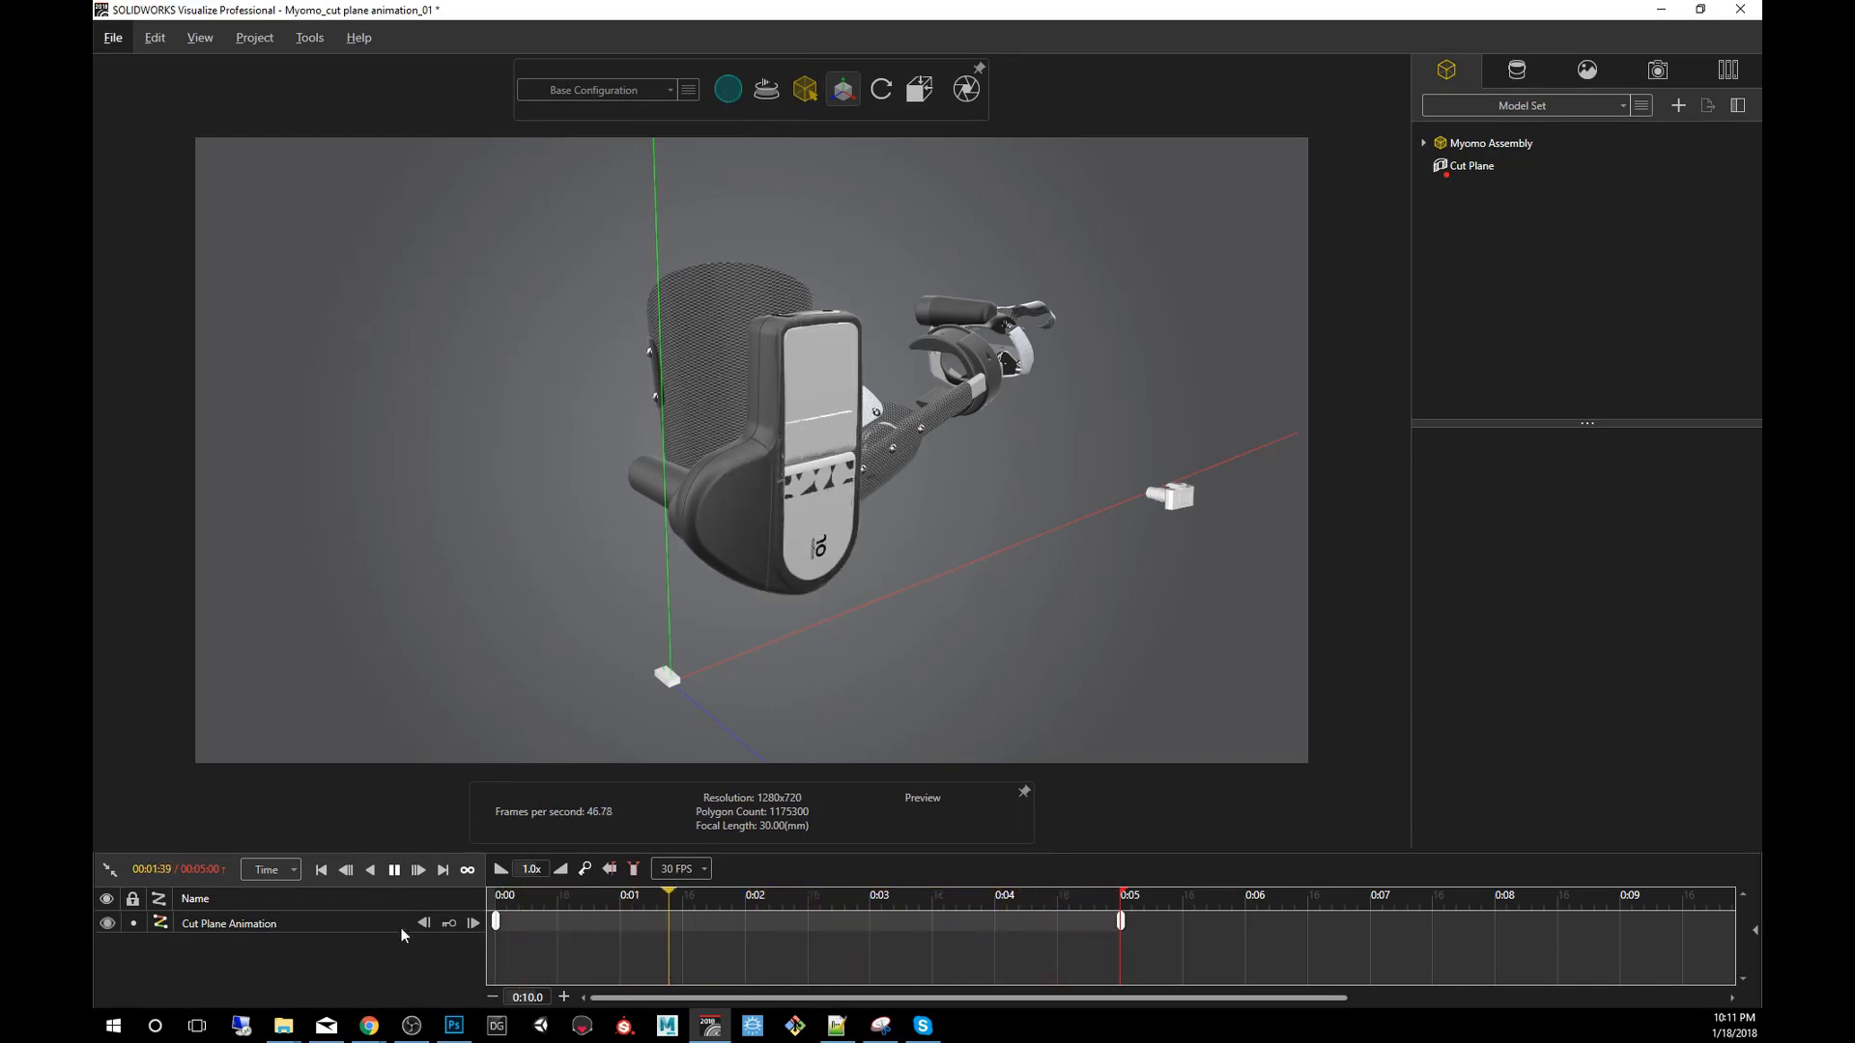
{"action": "left_click", "coordinate": [394, 869]}
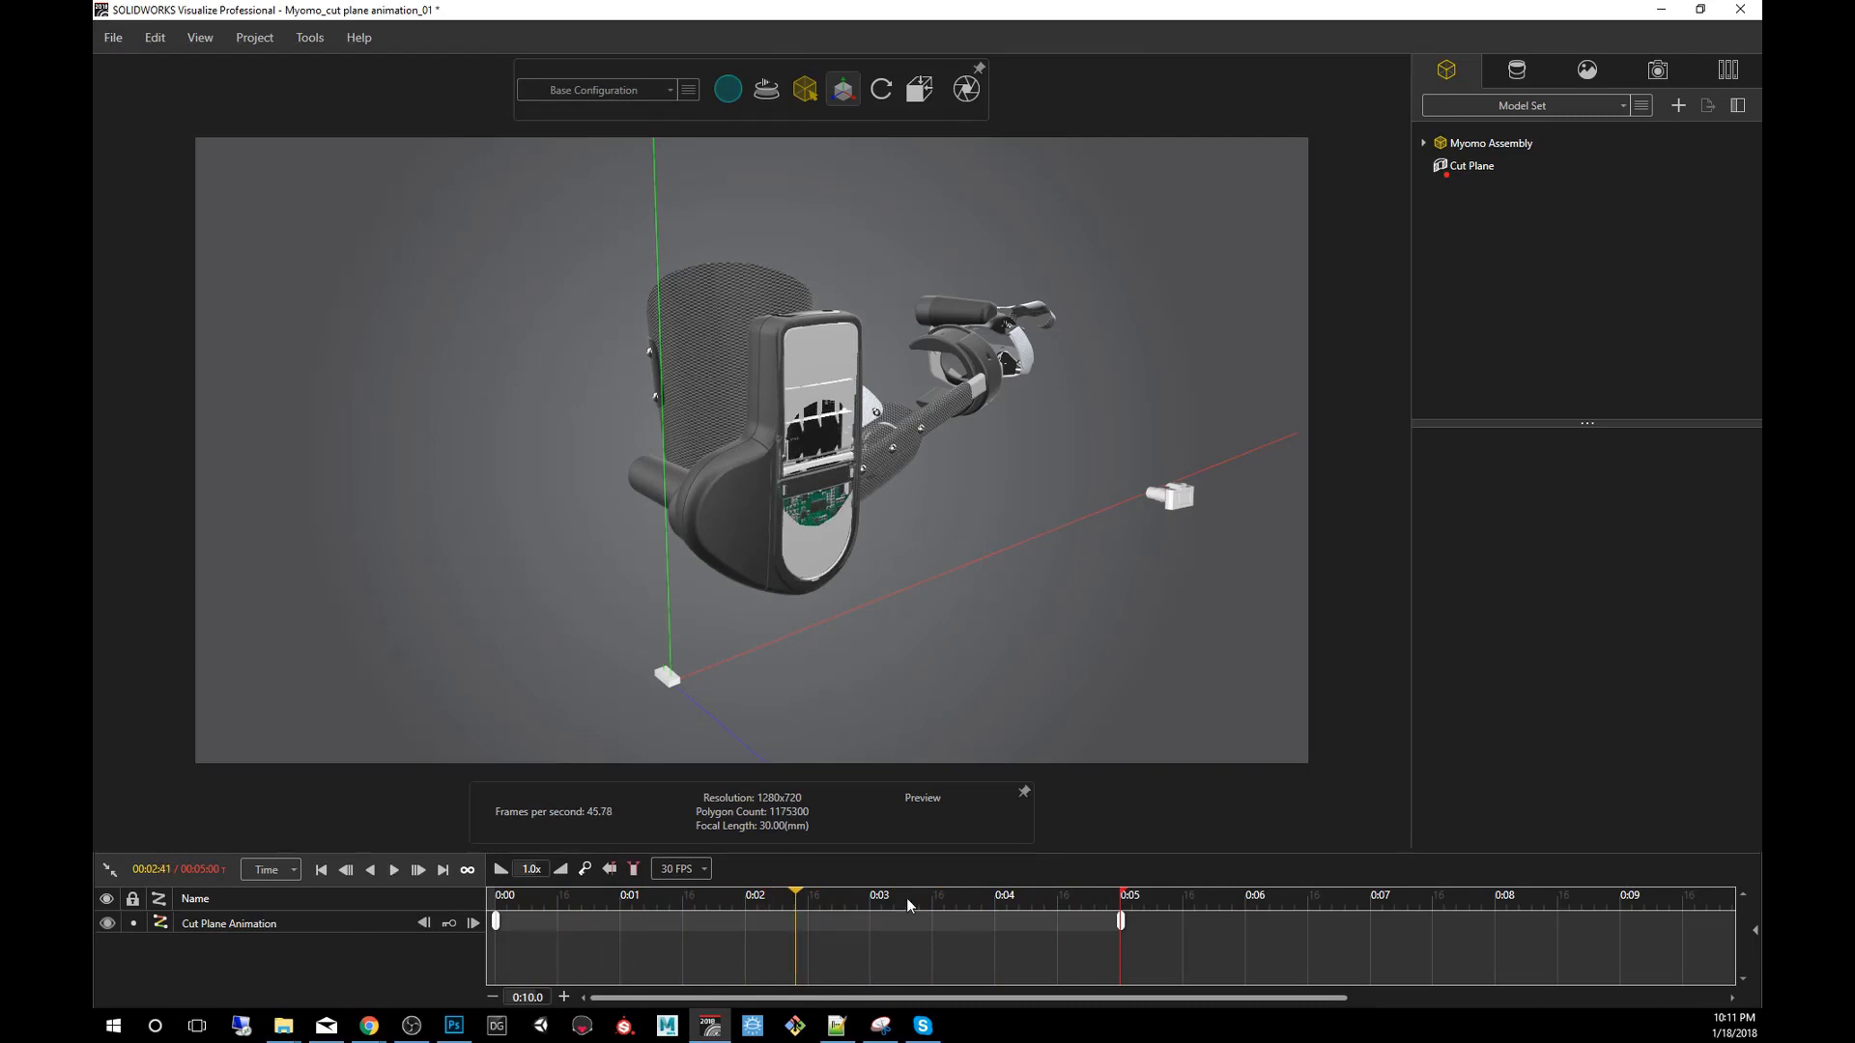
{"action": "left_click_drag", "start_coordinate": [1123, 899], "coordinate": [1497, 901]}
Switch to the 'camera pan - cut plane' camera, unlock it, and reset the time to 0:00
{"action": "left_click", "coordinate": [1653, 82]}
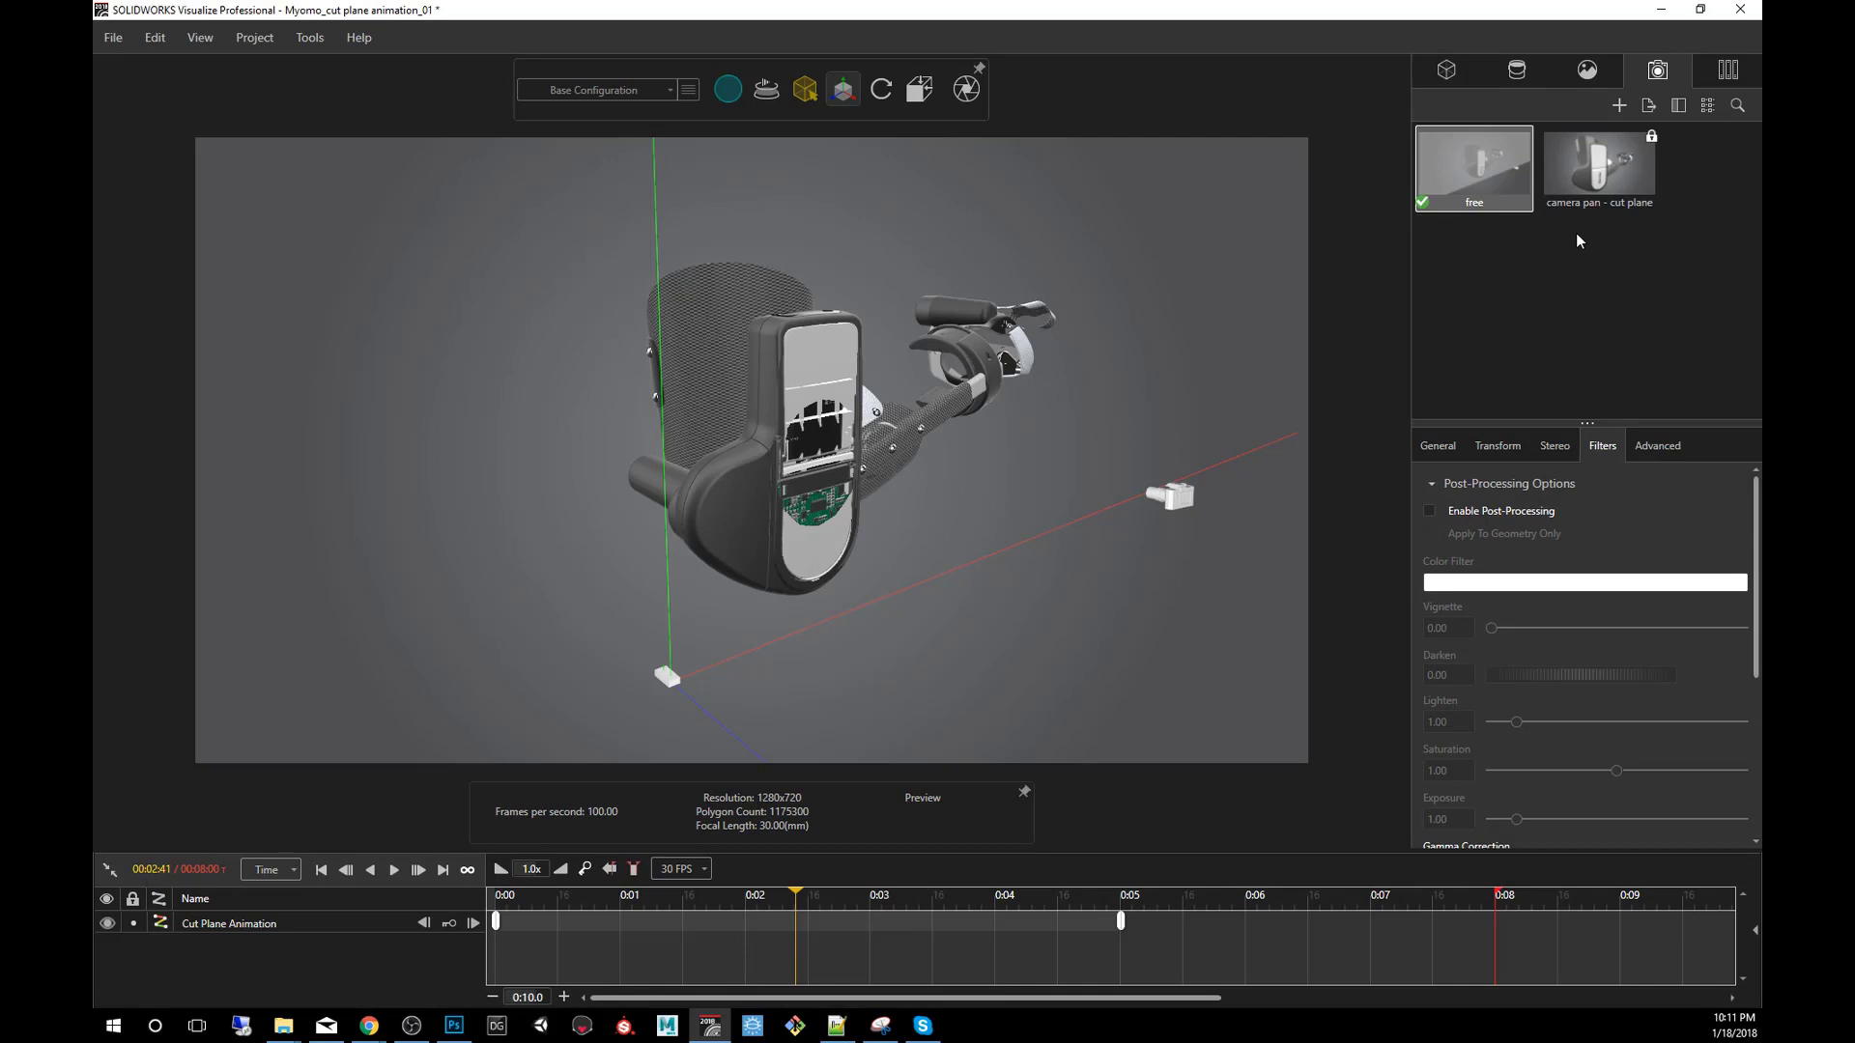
{"action": "double_click", "coordinate": [1591, 185]}
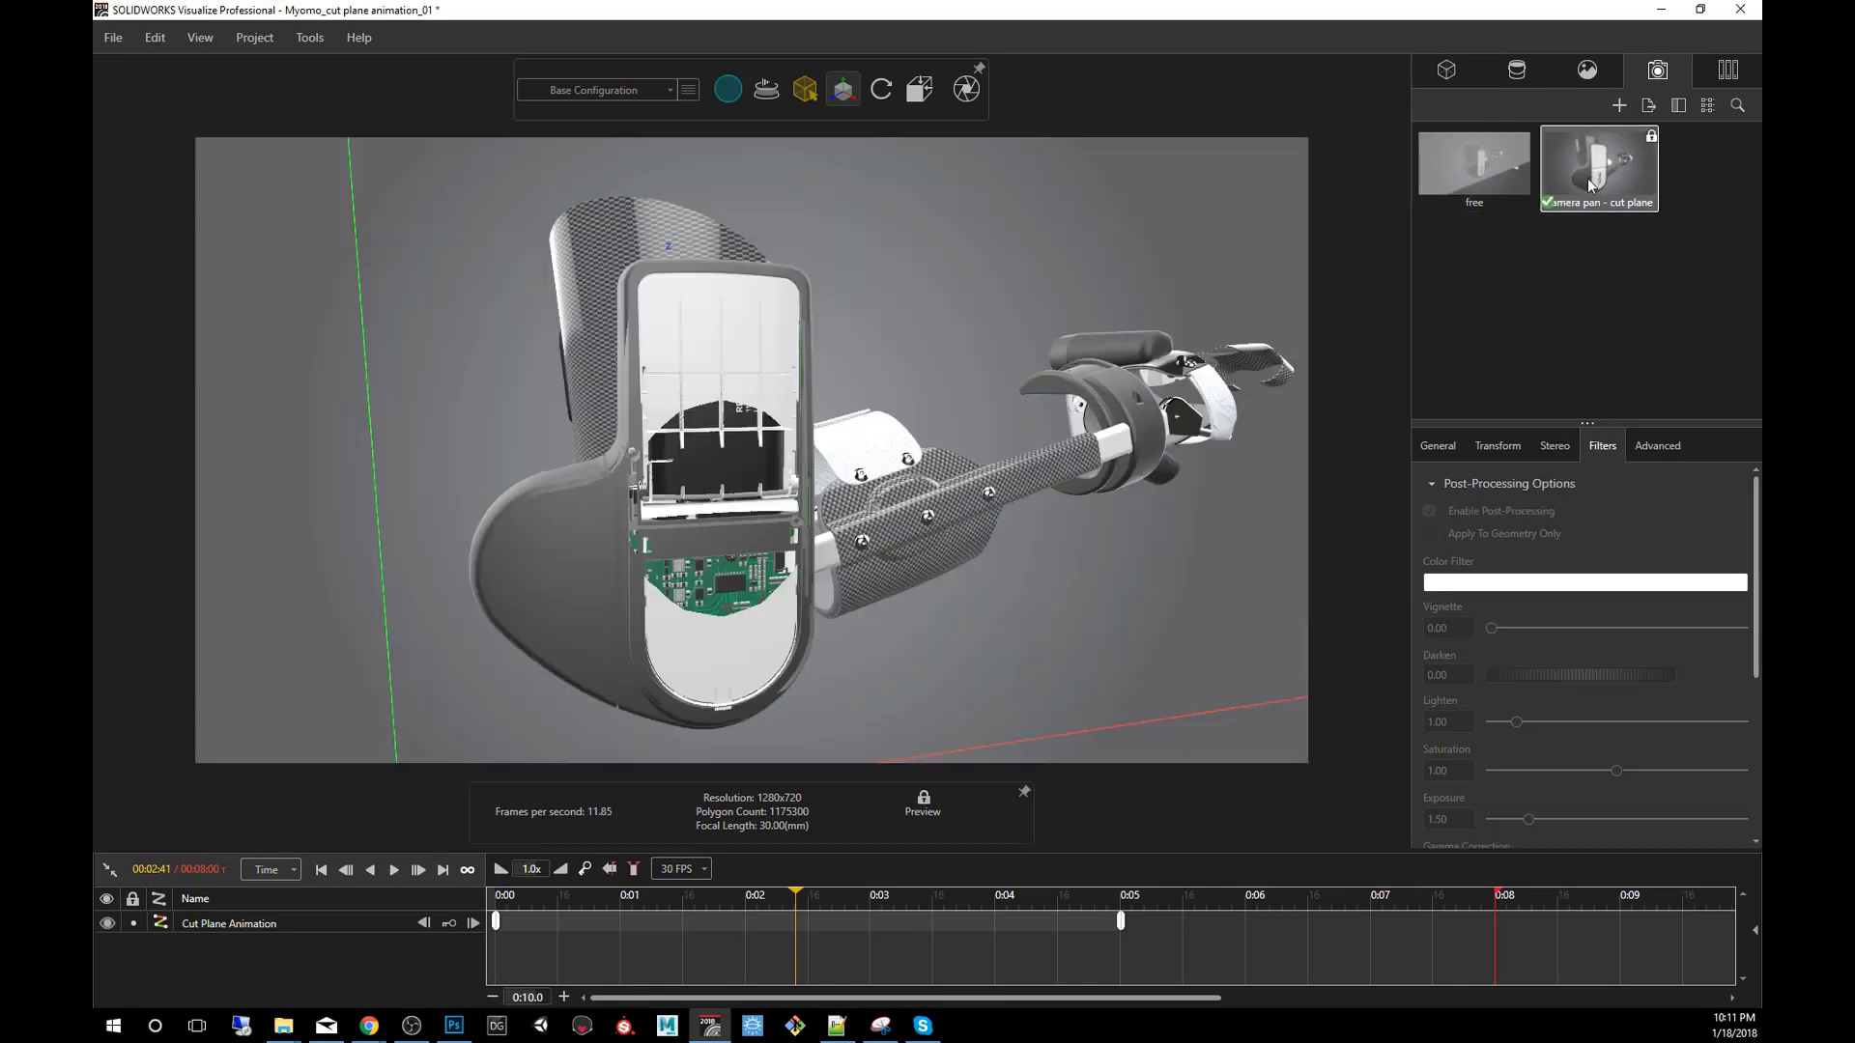
{"action": "left_click", "coordinate": [1437, 447]}
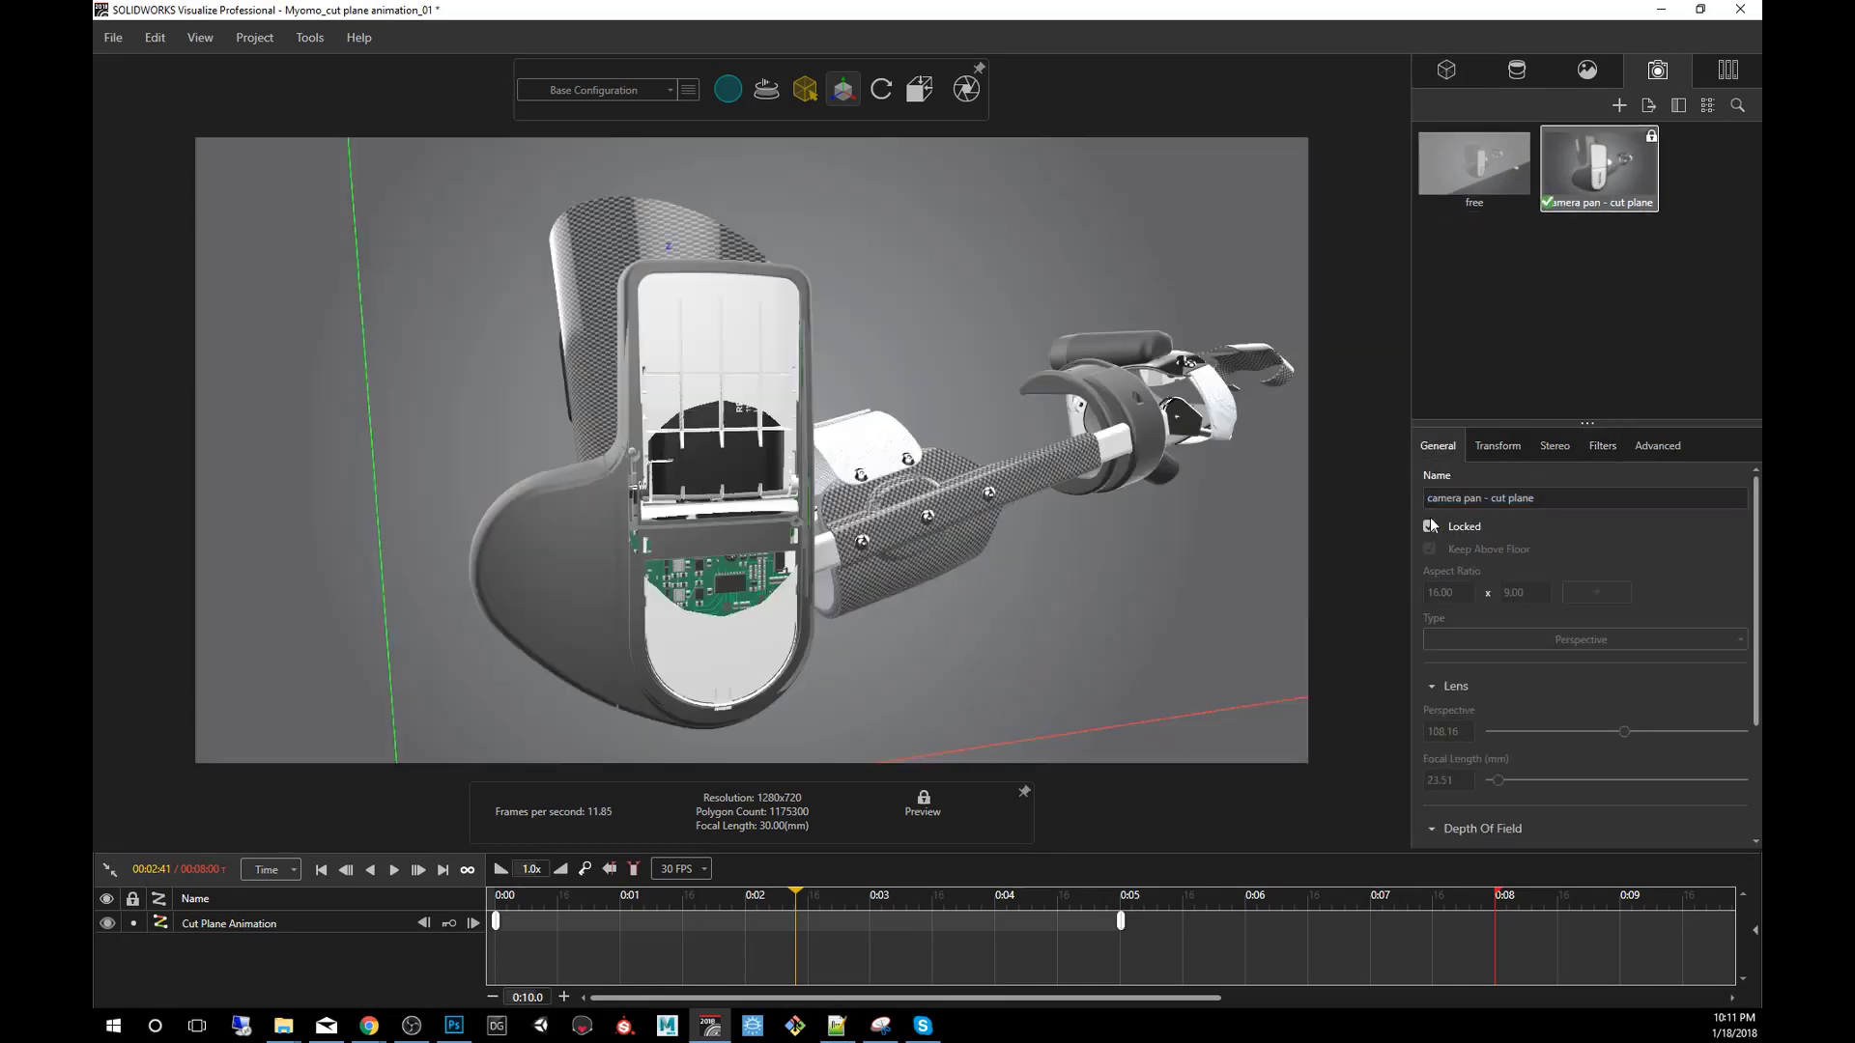
{"action": "left_click", "coordinate": [1430, 525]}
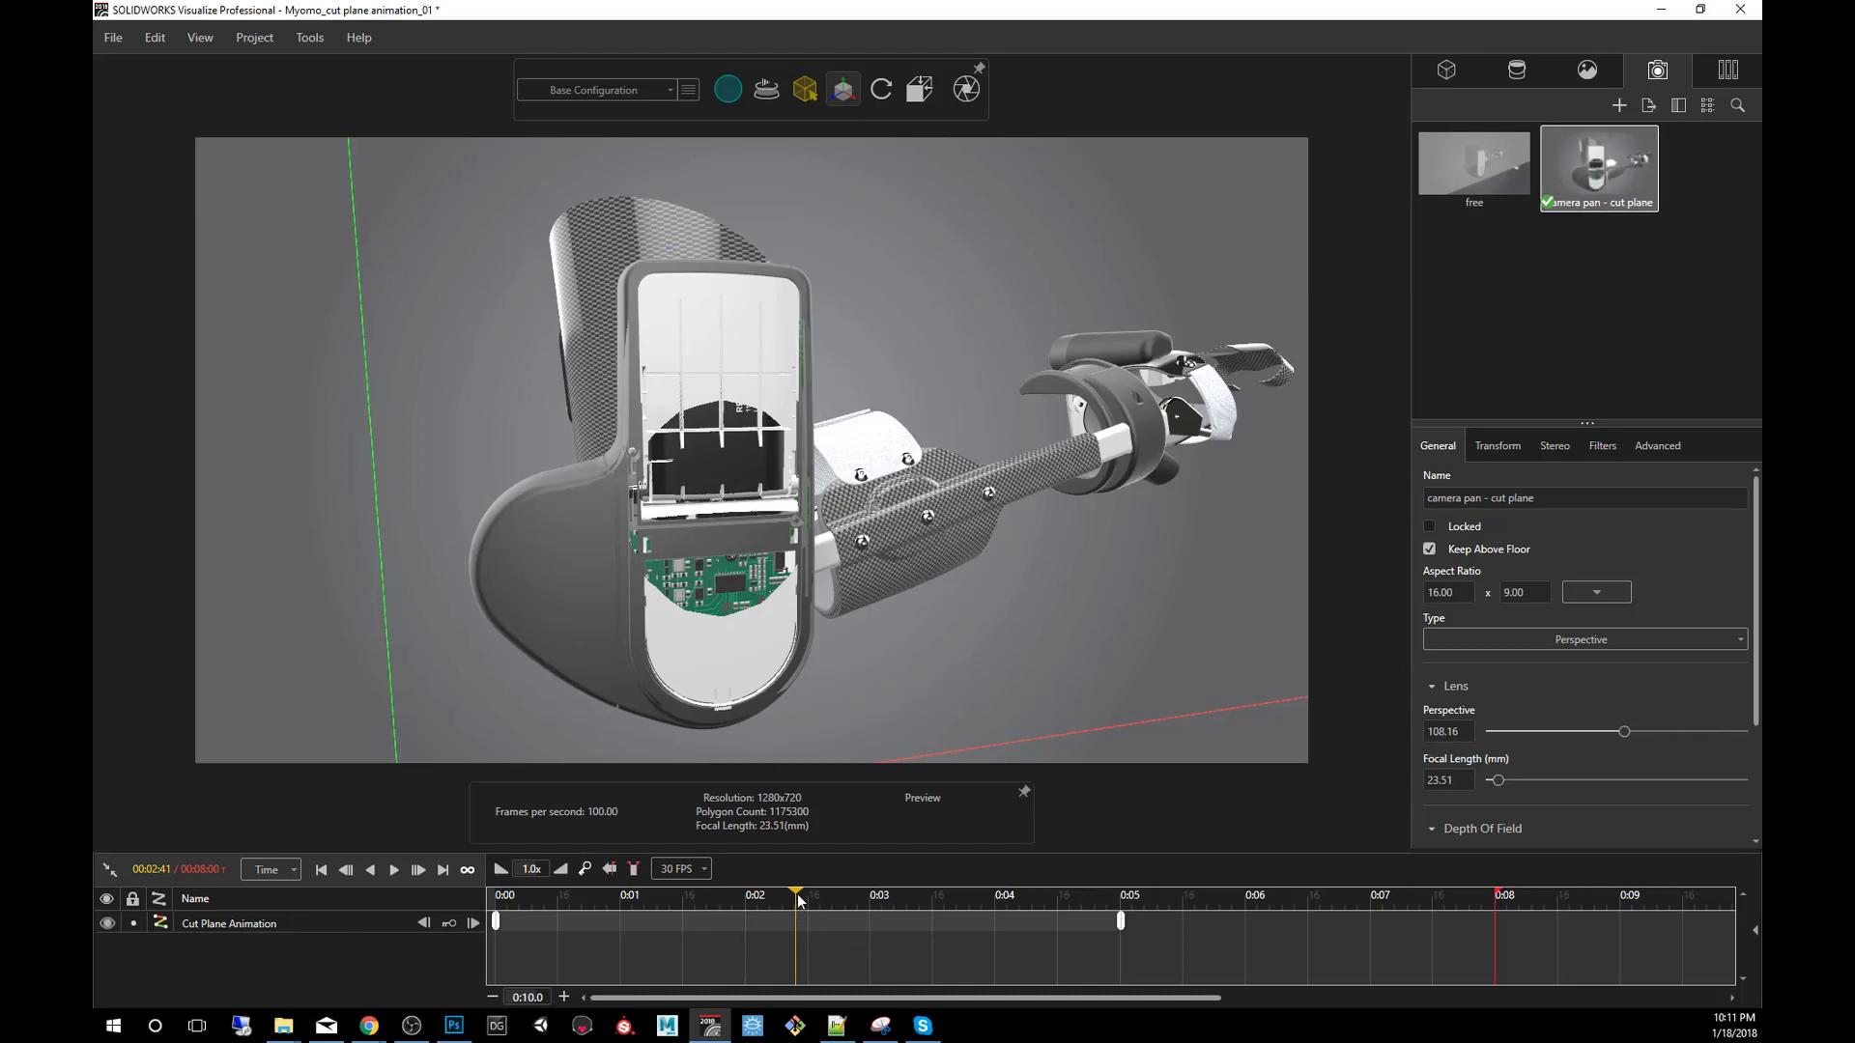
{"action": "left_click_drag", "start_coordinate": [798, 897], "coordinate": [473, 906]}
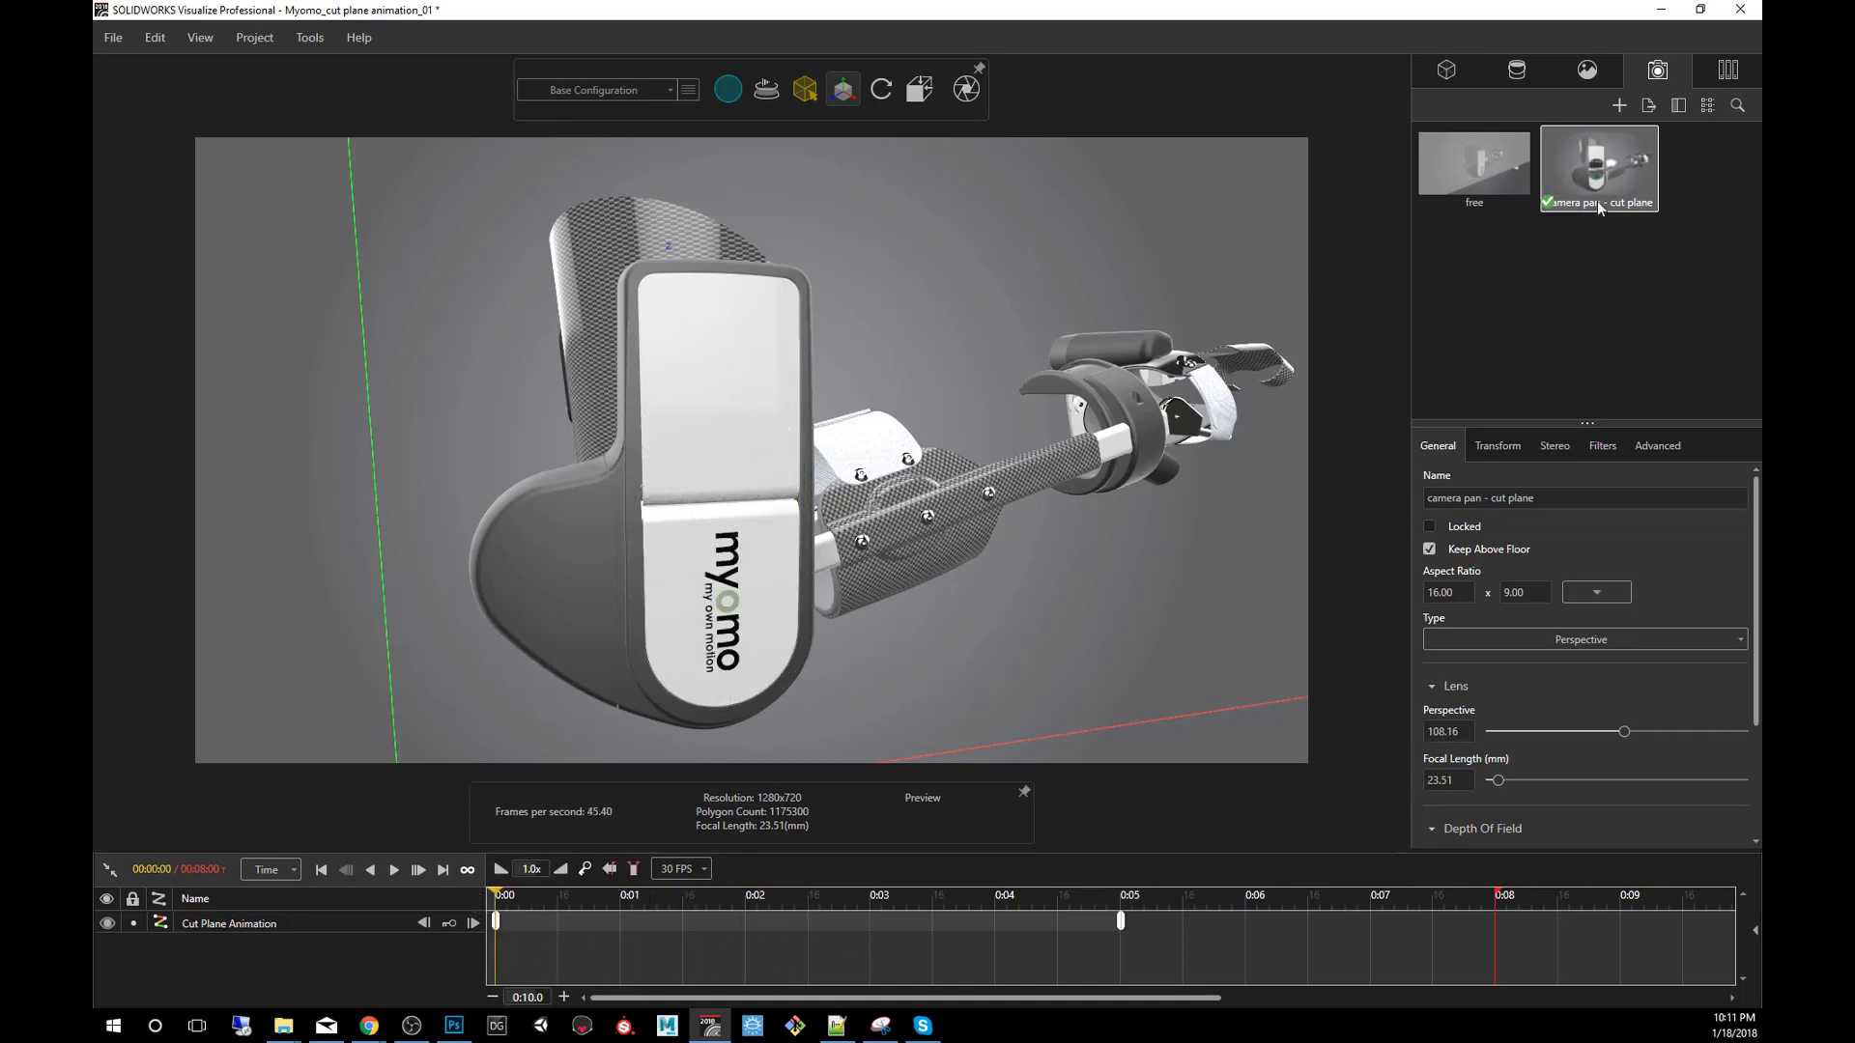
{"action": "right_click", "coordinate": [1621, 165]}
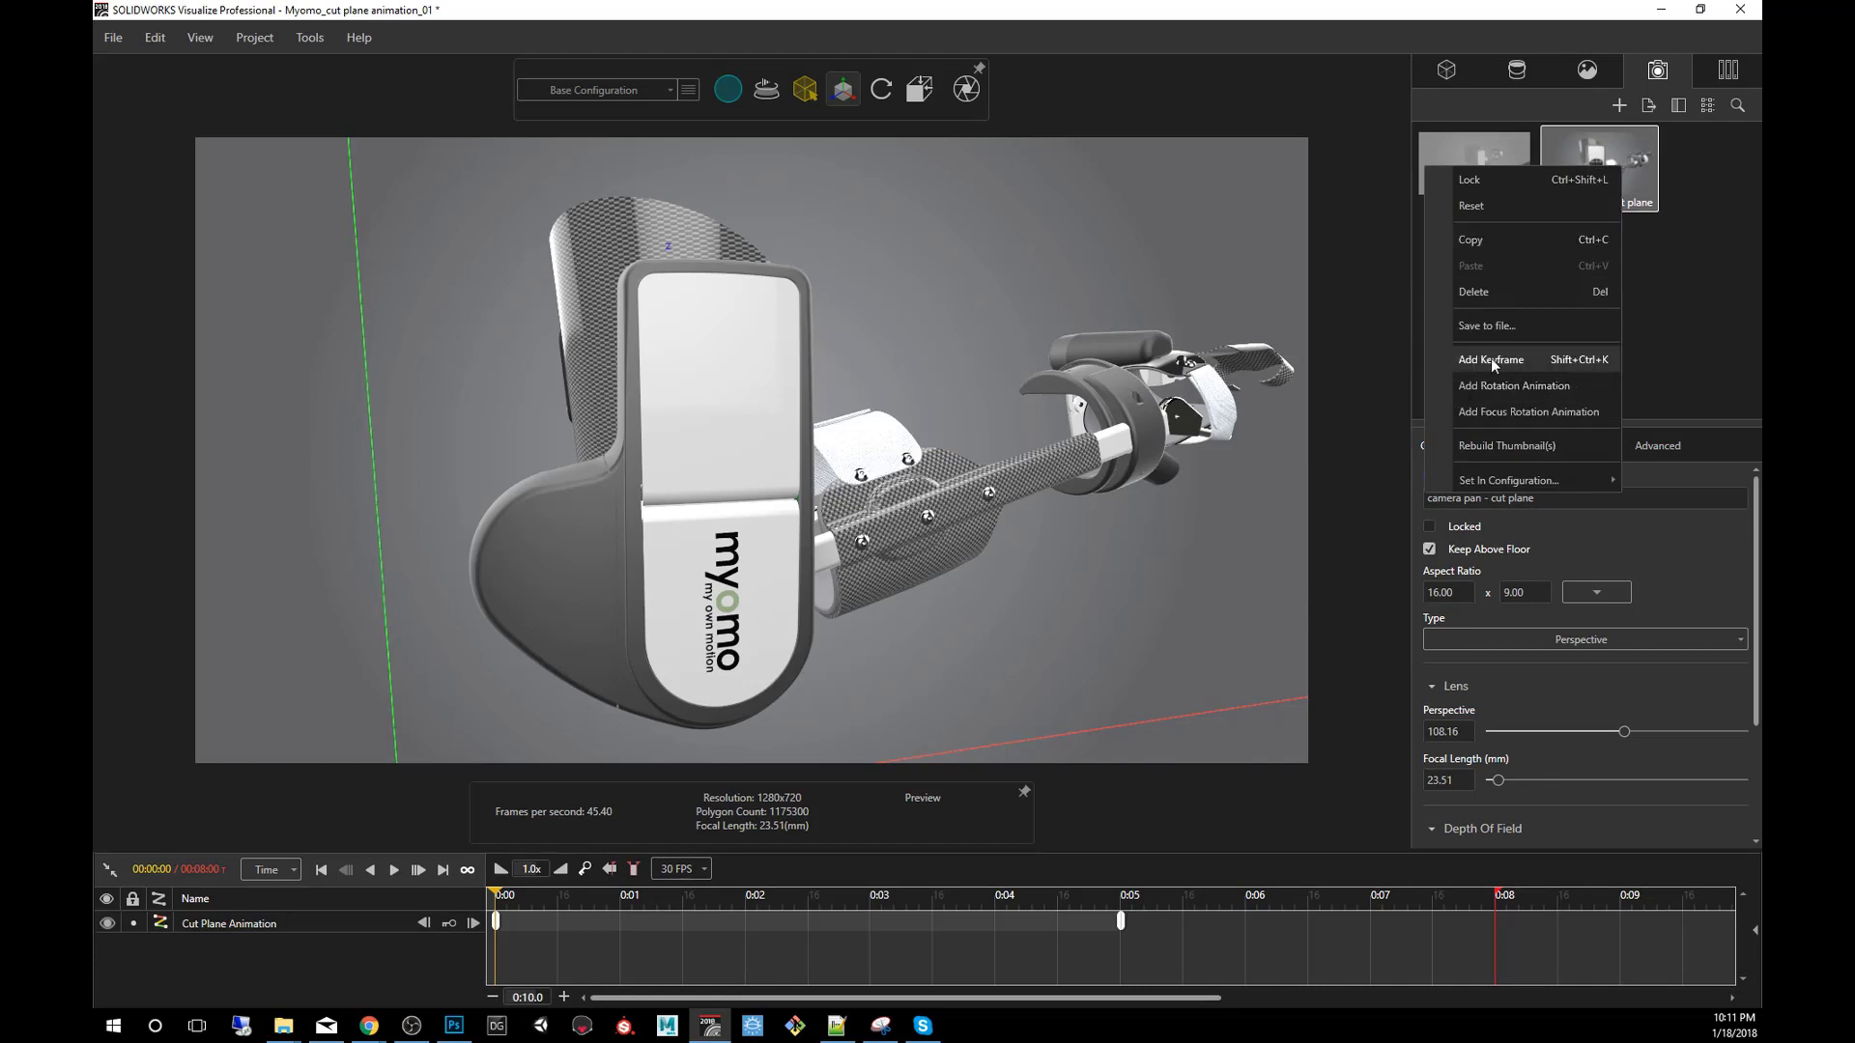
Keyframe the camera at 0:00, zoom in on the electronics near 0:07, and preview
{"action": "left_click", "coordinate": [1492, 359]}
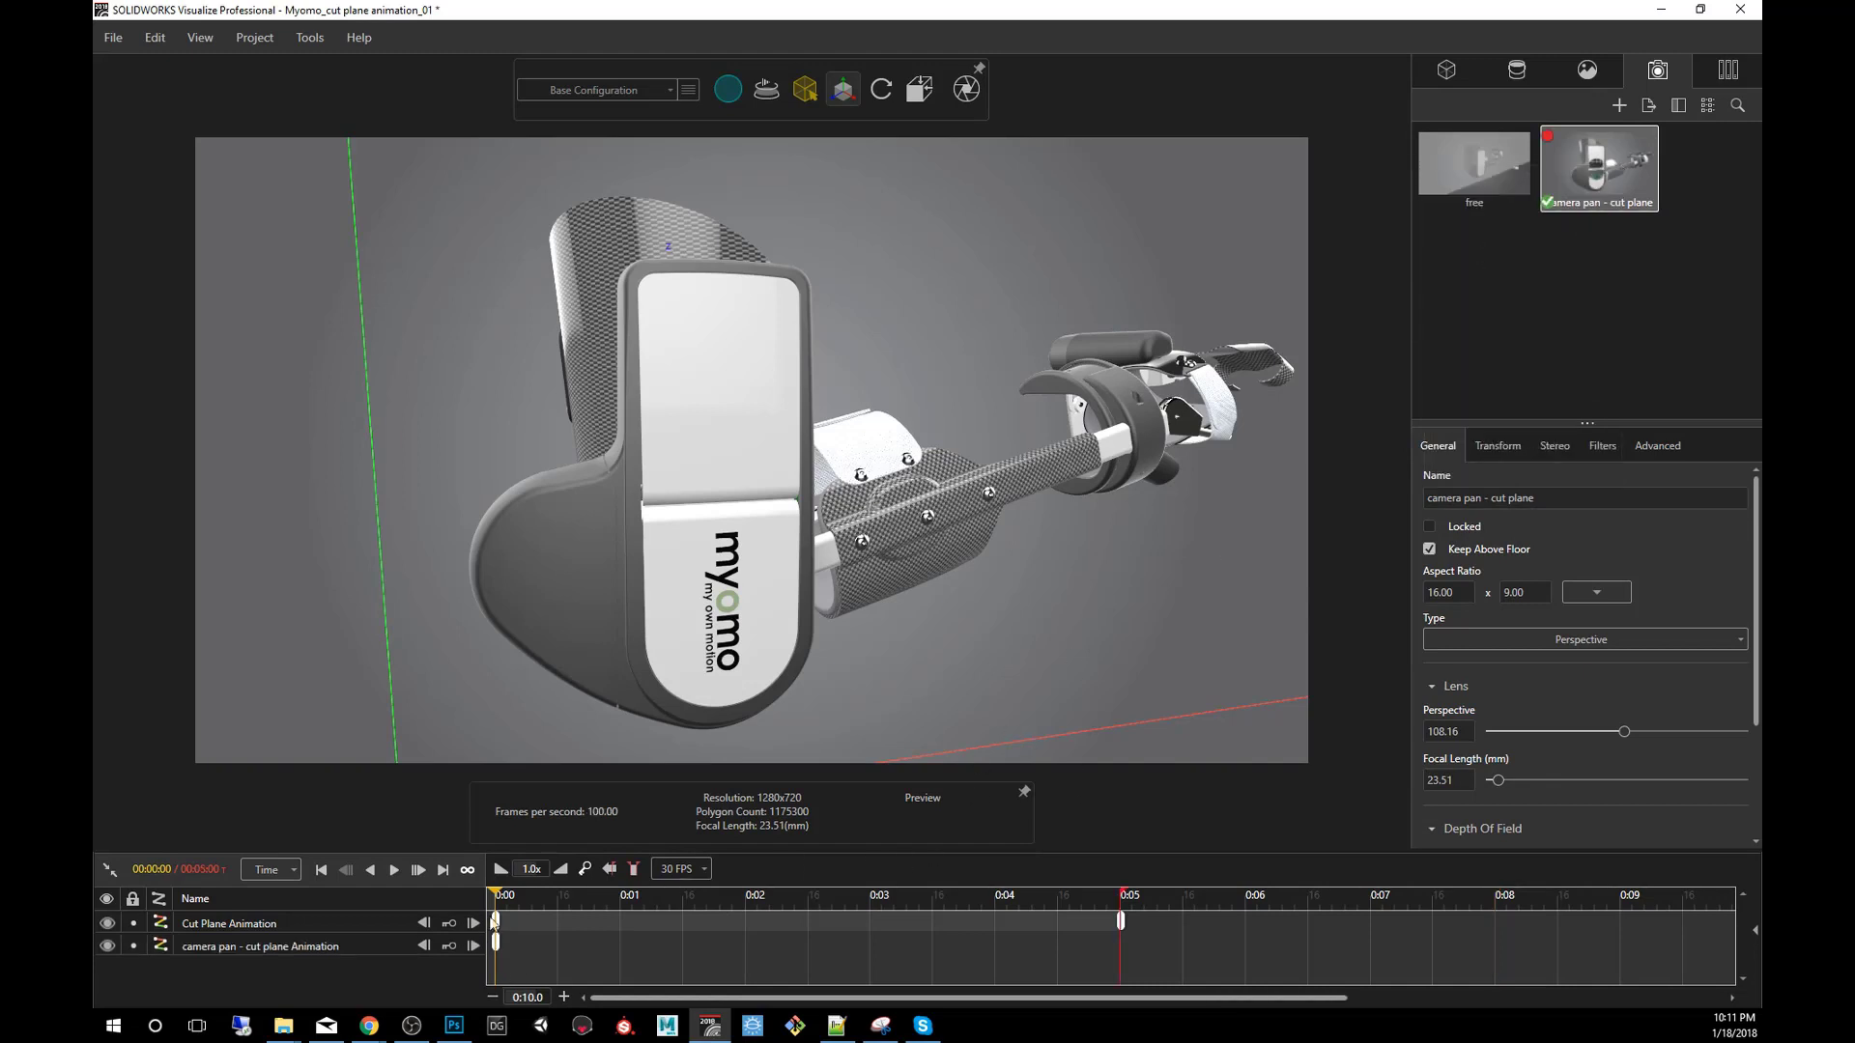
{"action": "left_click_drag", "start_coordinate": [498, 900], "coordinate": [1428, 924]}
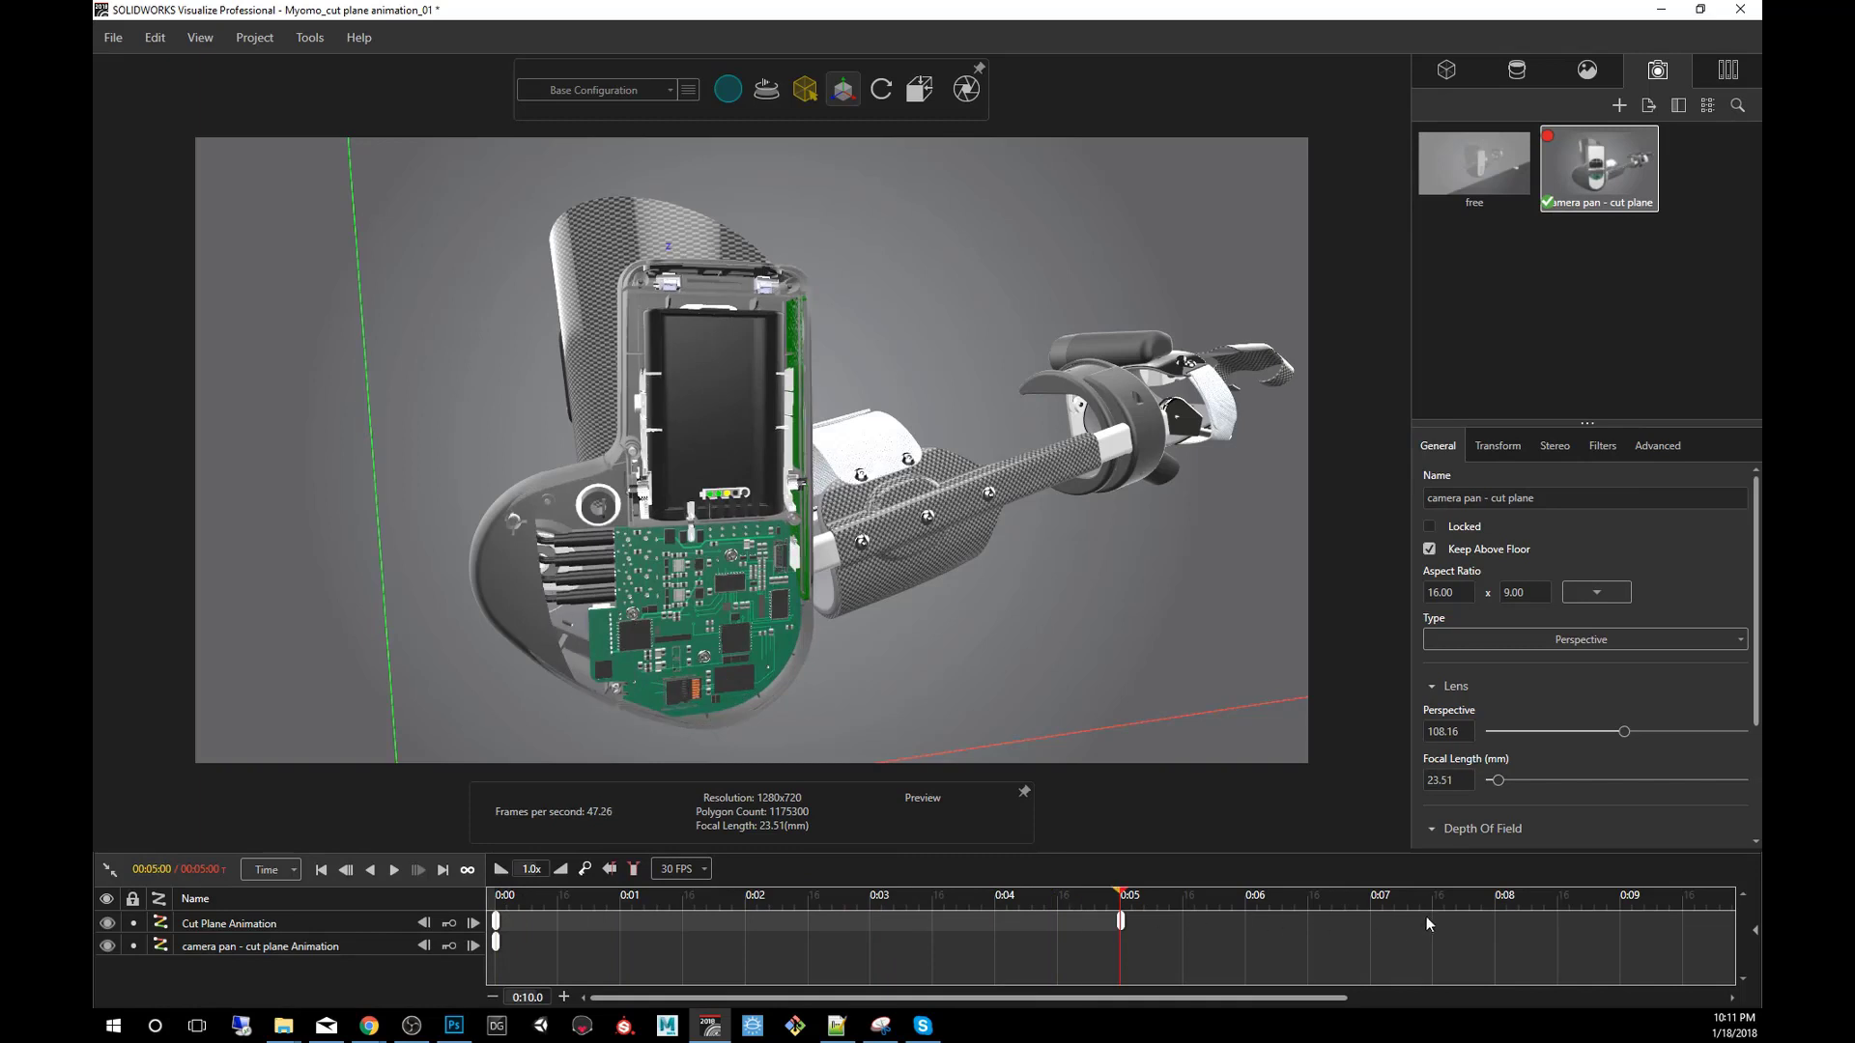
{"action": "left_click_drag", "start_coordinate": [1133, 898], "coordinate": [1503, 894]}
{"action": "left_click_drag", "start_coordinate": [1123, 898], "coordinate": [1373, 900]}
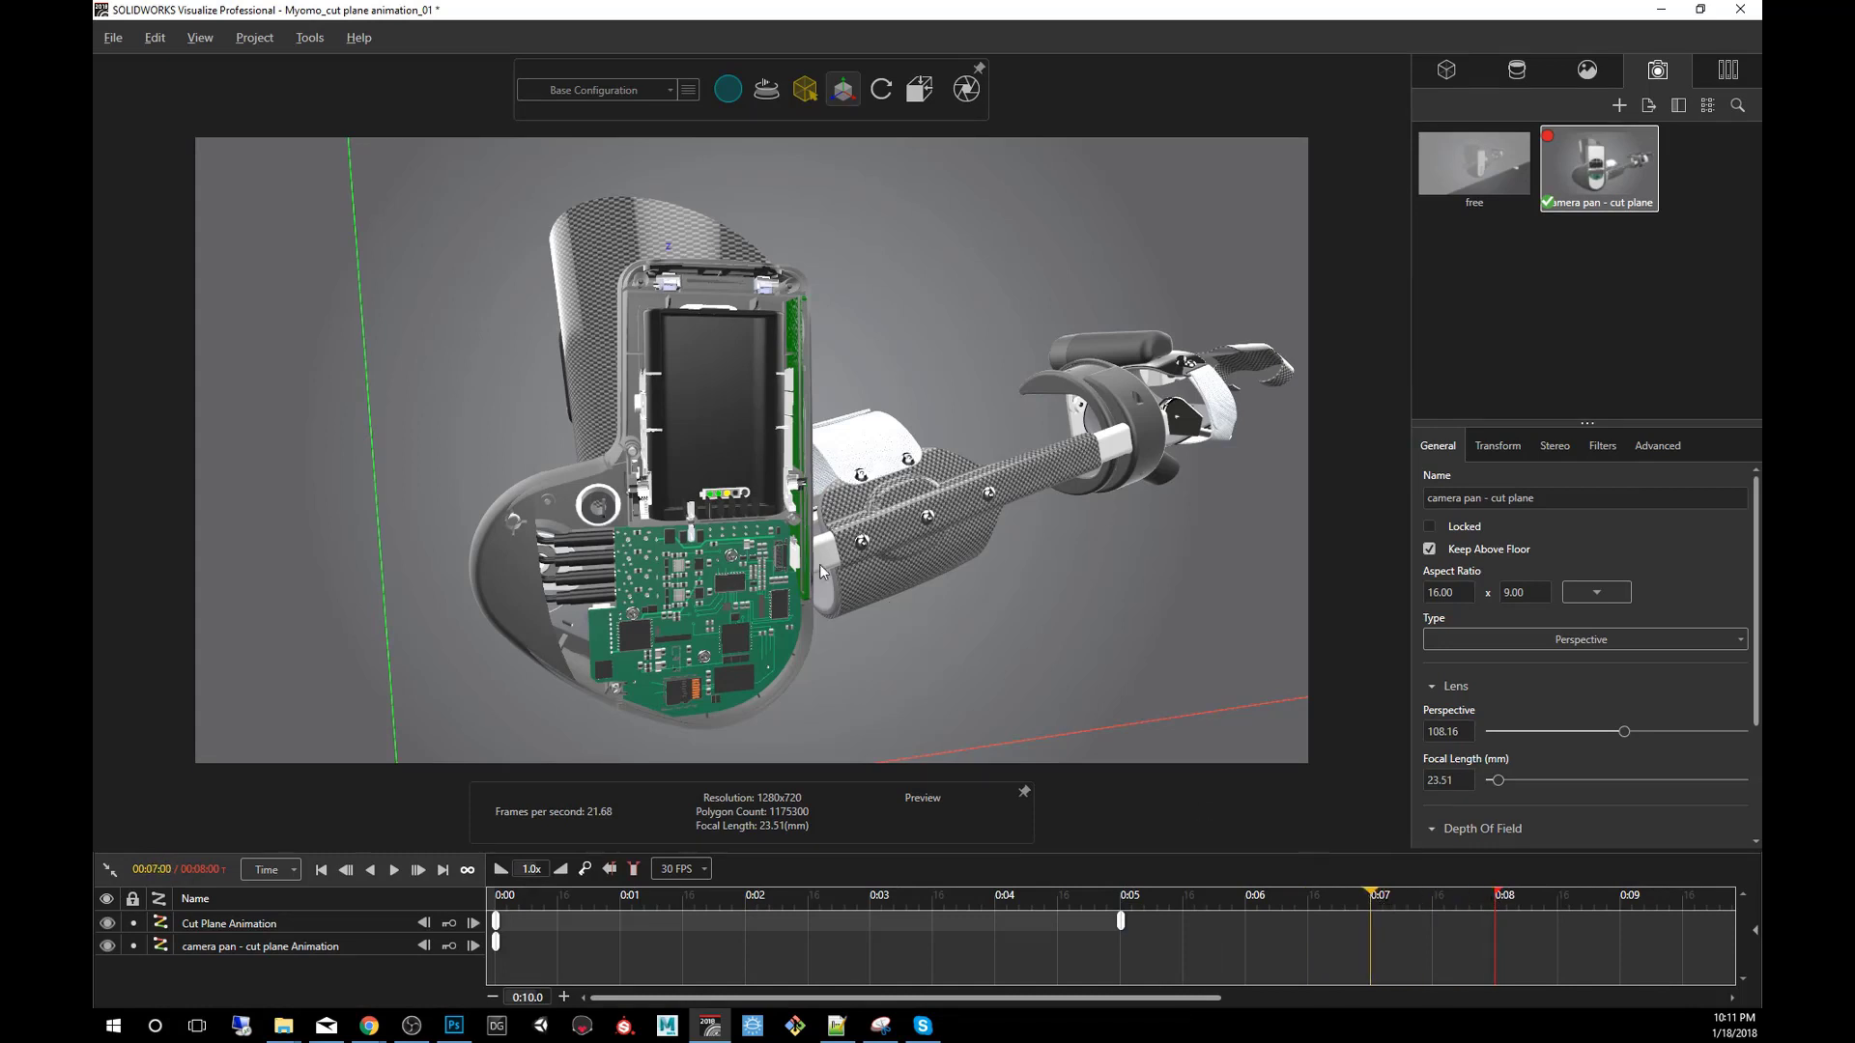
{"action": "scroll", "coordinate": [818, 572], "scroll_direction": "up", "scroll_amount": 5}
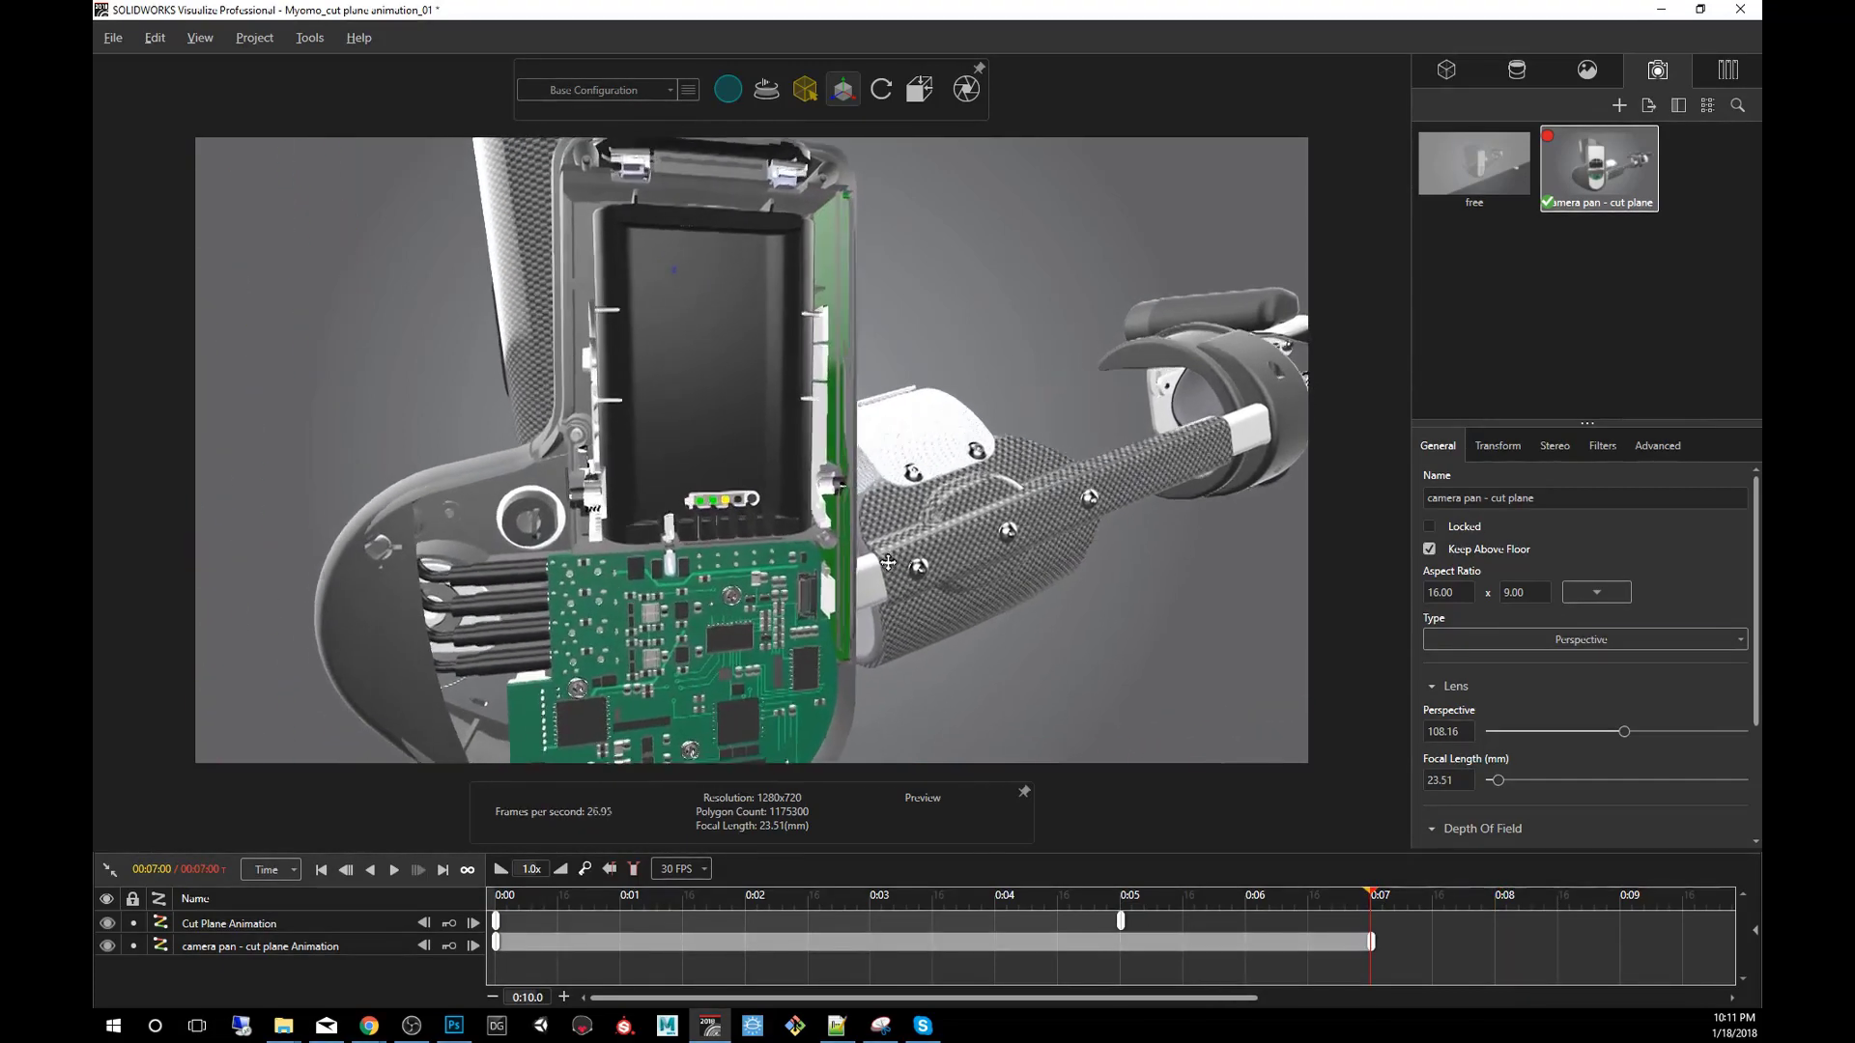
{"action": "left_click_drag", "start_coordinate": [878, 489], "coordinate": [792, 477]}
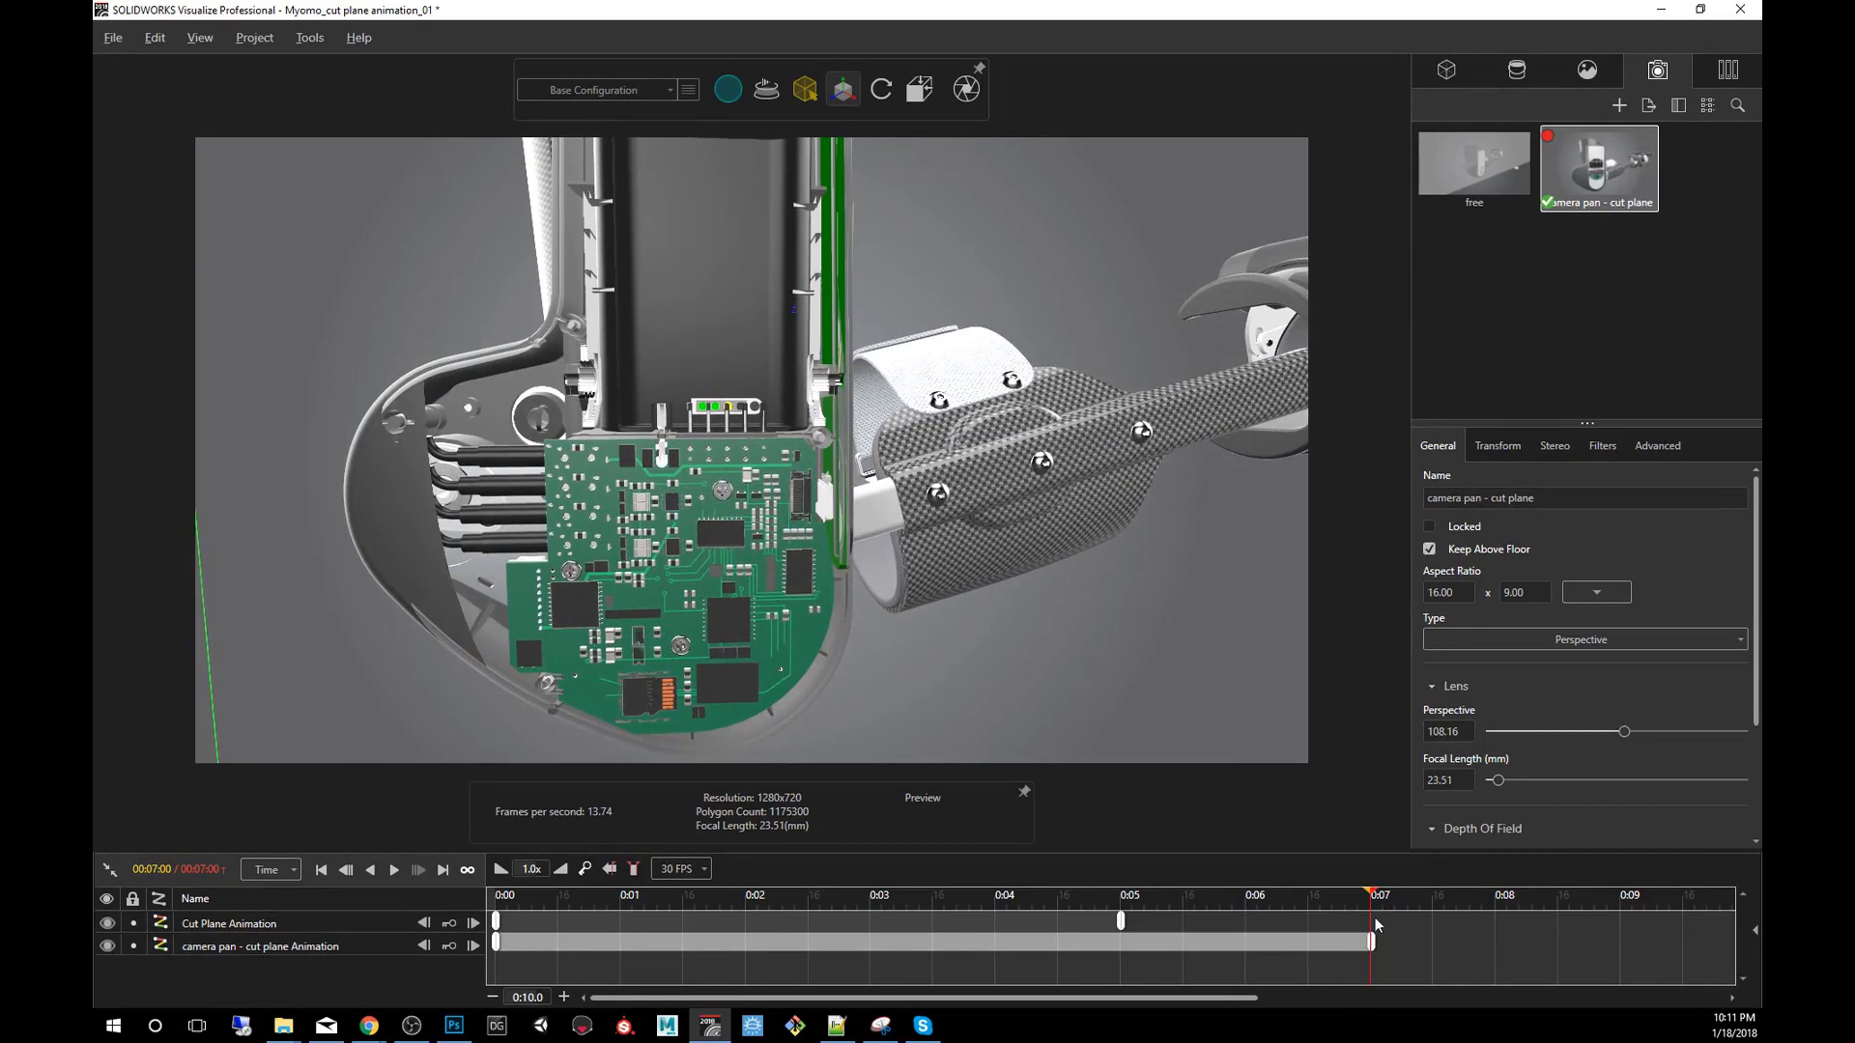
{"action": "left_click_drag", "start_coordinate": [1370, 897], "coordinate": [493, 904]}
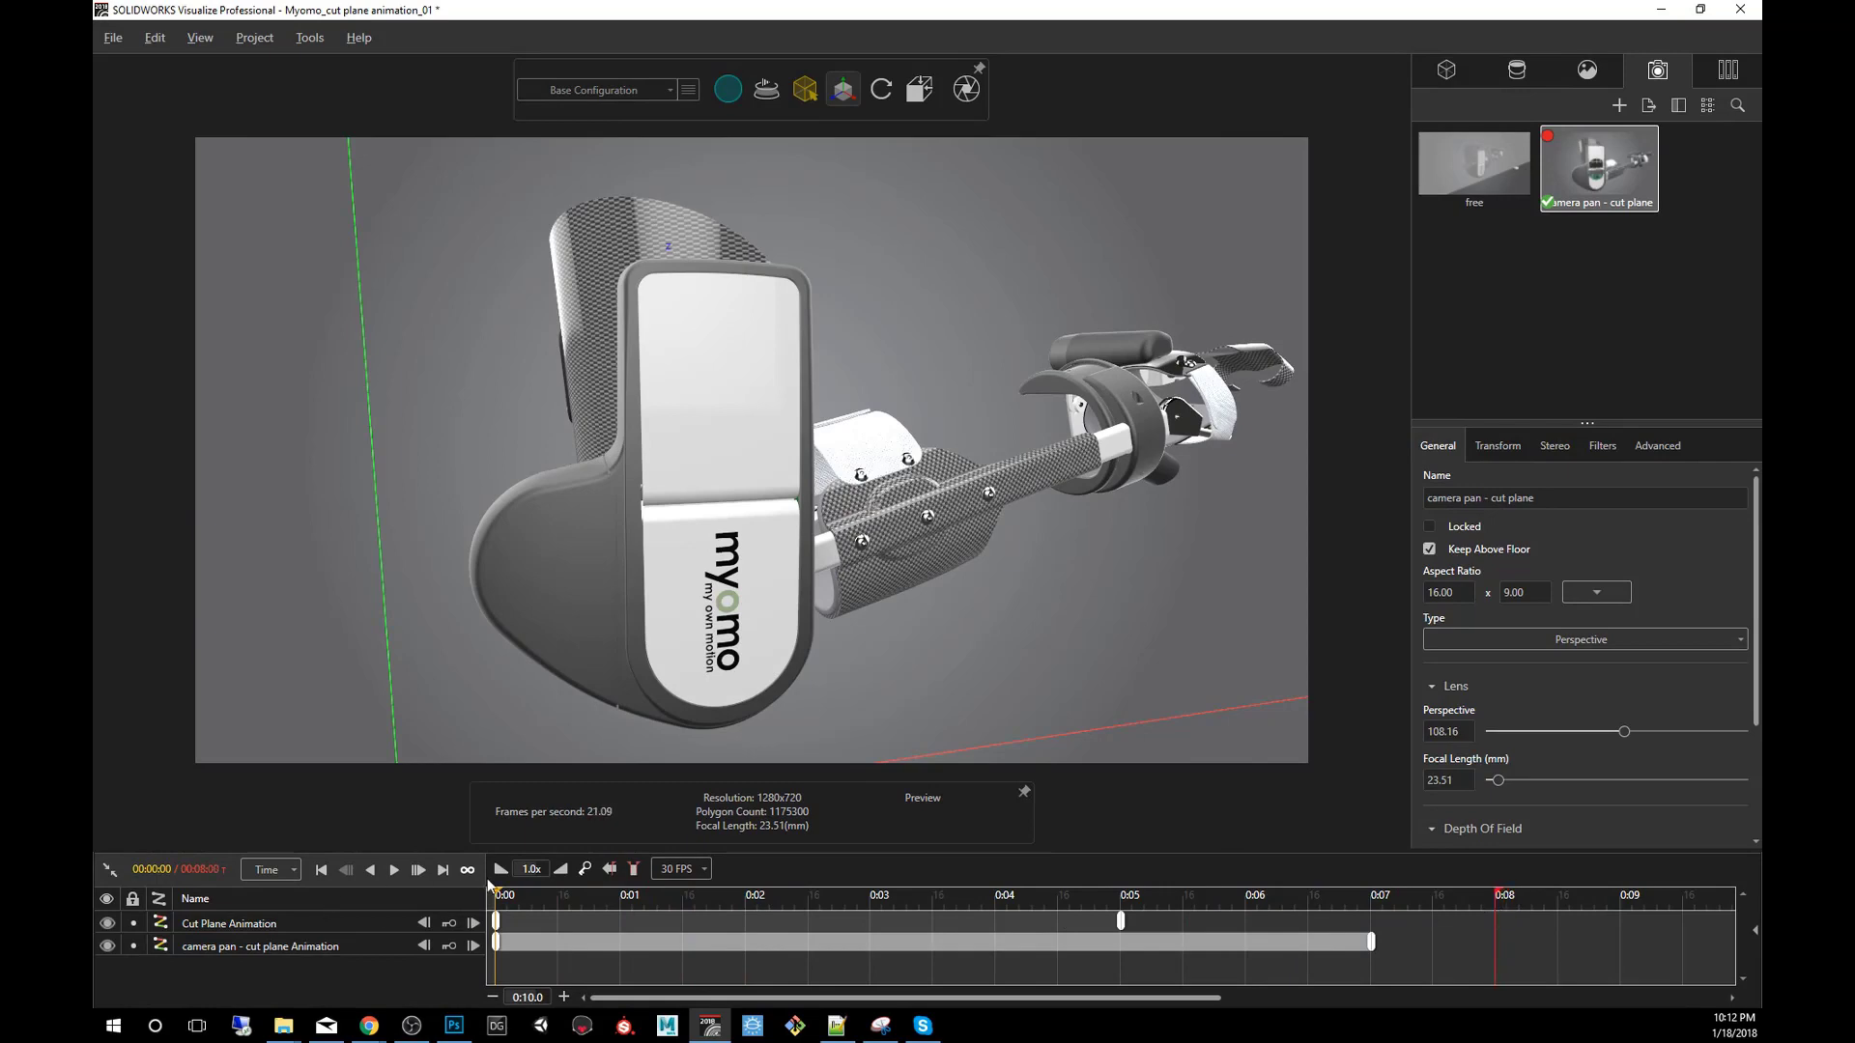
{"action": "mouse_move", "coordinate": [493, 896]}
{"action": "left_mouse_down"}
{"action": "mouse_move", "coordinate": [1384, 909]}
{"action": "mouse_move", "coordinate": [495, 893]}
{"action": "left_mouse_up"}
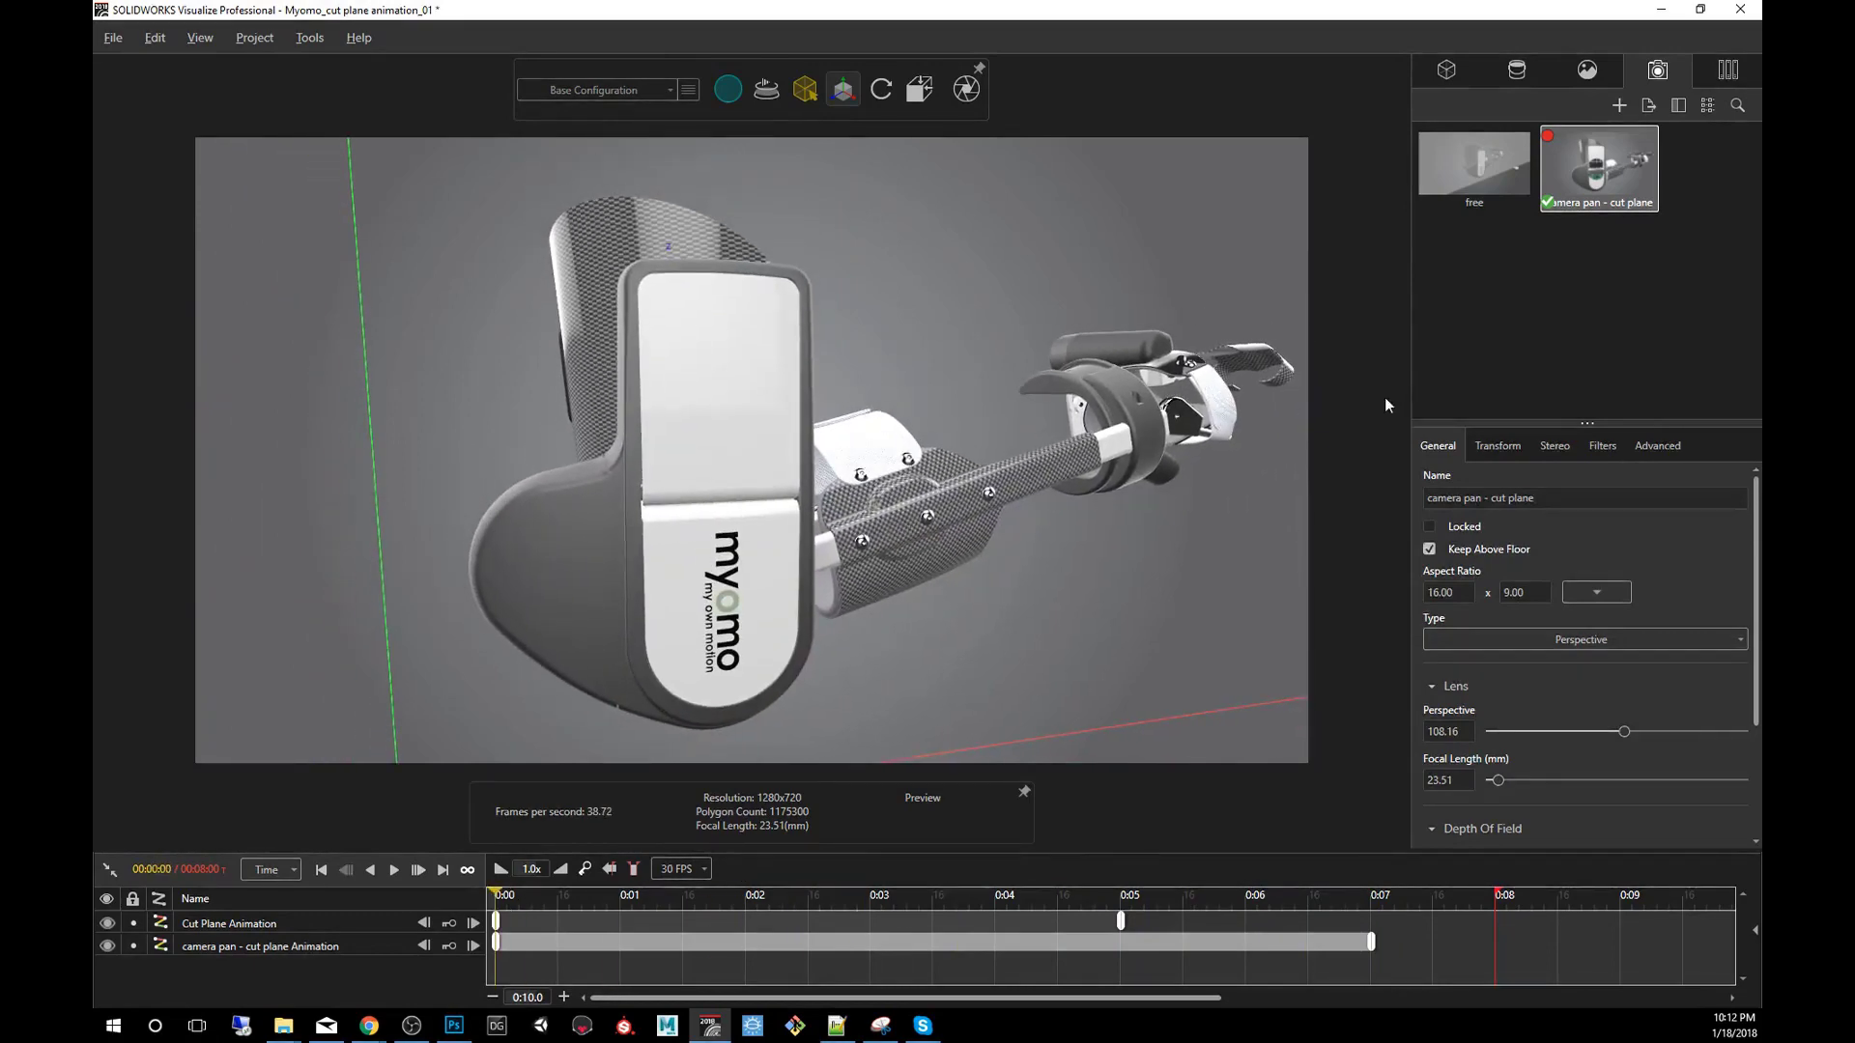